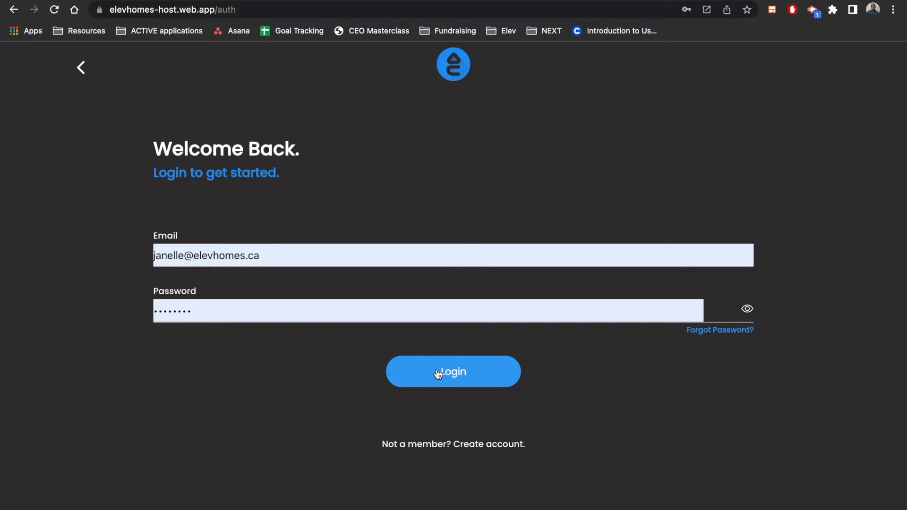
# Log in to the host account with the prefilled credentials and start adding a new property listing, skipping the viewing availability setup
pyautogui.click(506, 371)
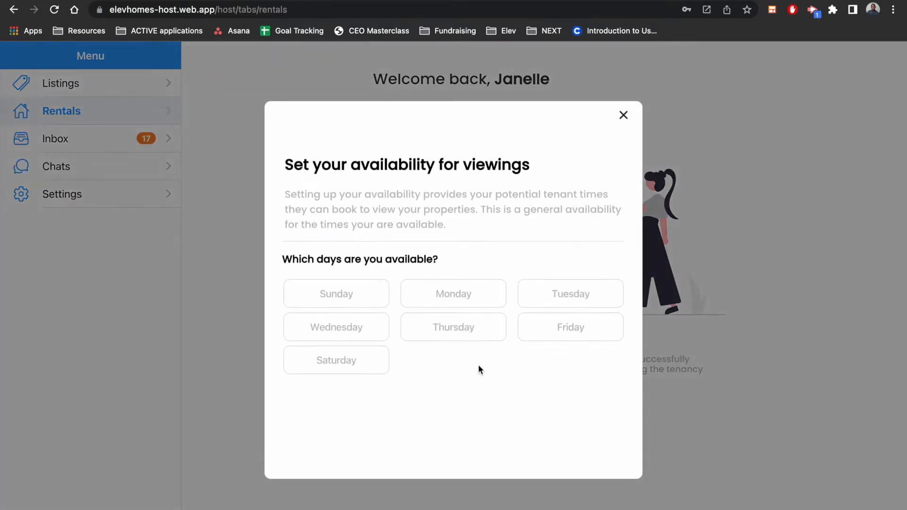
pyautogui.click(626, 123)
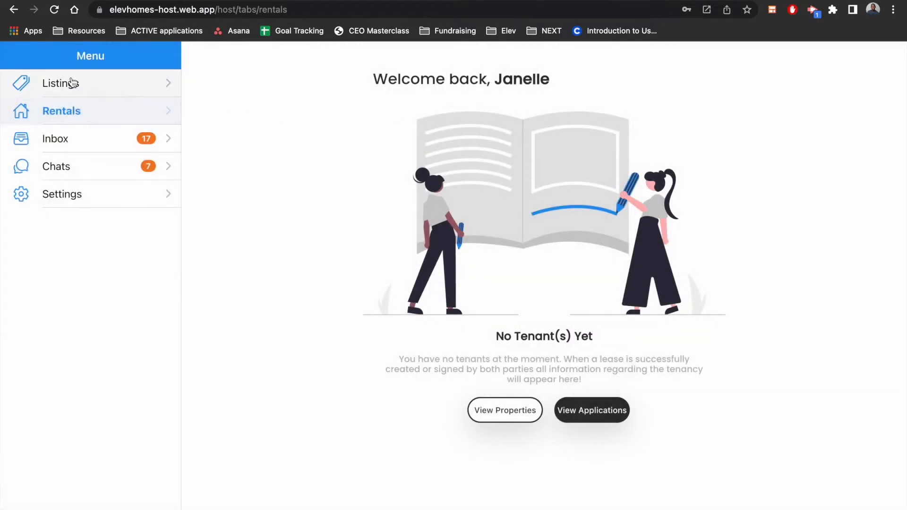
pyautogui.click(74, 89)
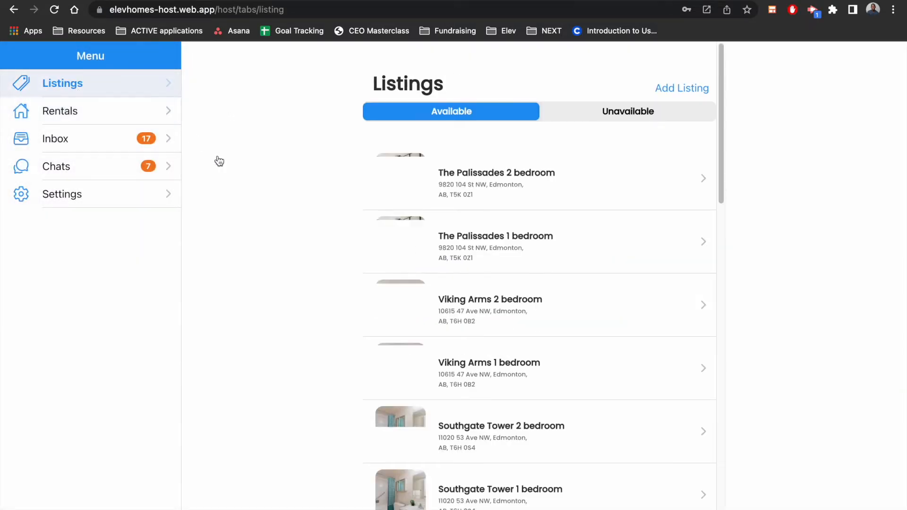
pyautogui.click(679, 90)
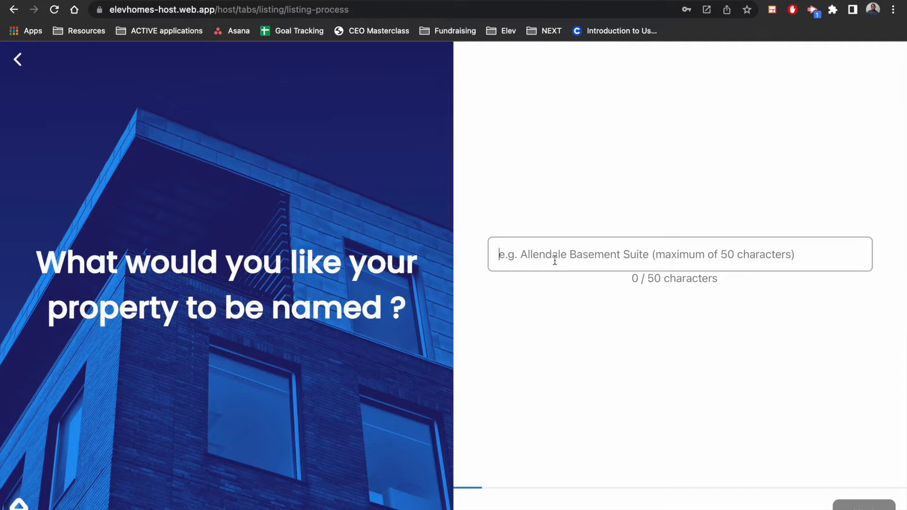
# Name the property "Renovated duplex in West Jasper Place" and continue to the property type question
pyautogui.write('Re')
pyautogui.press('BackSpace')
pyautogui.write('enovated duplex in ')
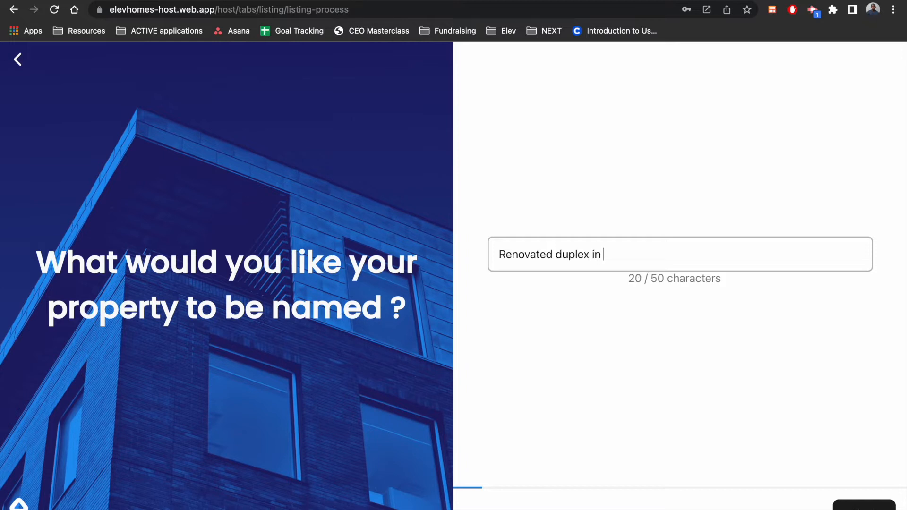
pyautogui.write('West Jasper Place')
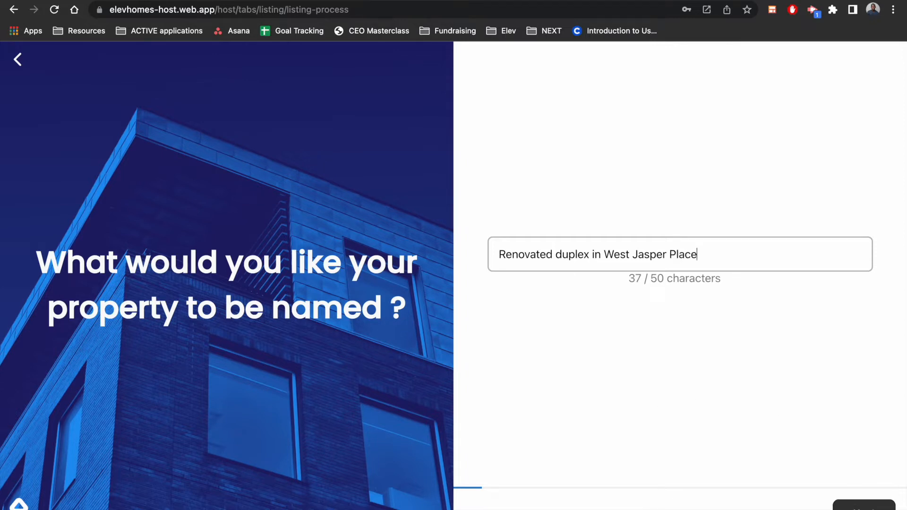
pyautogui.click(864, 507)
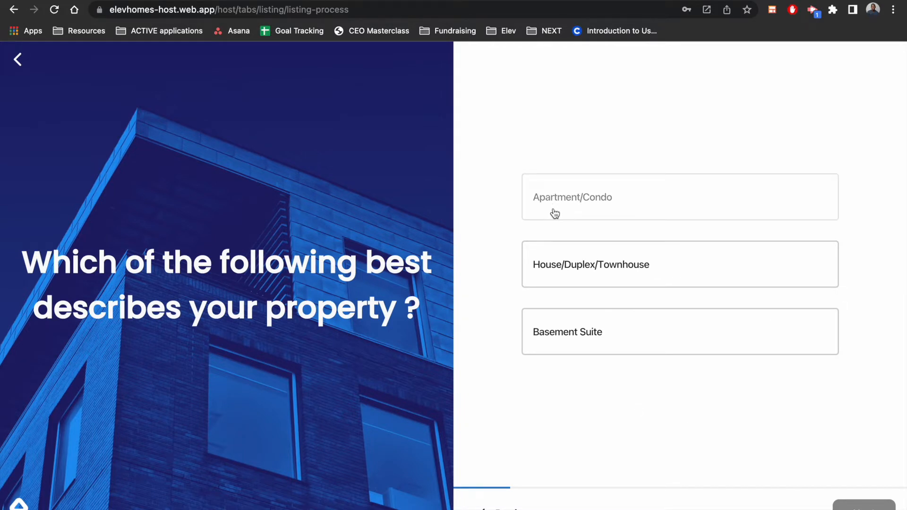
# Describe the property as House/Duplex/Townhouse and set the tenant's space to Entire Unit
pyautogui.click(561, 278)
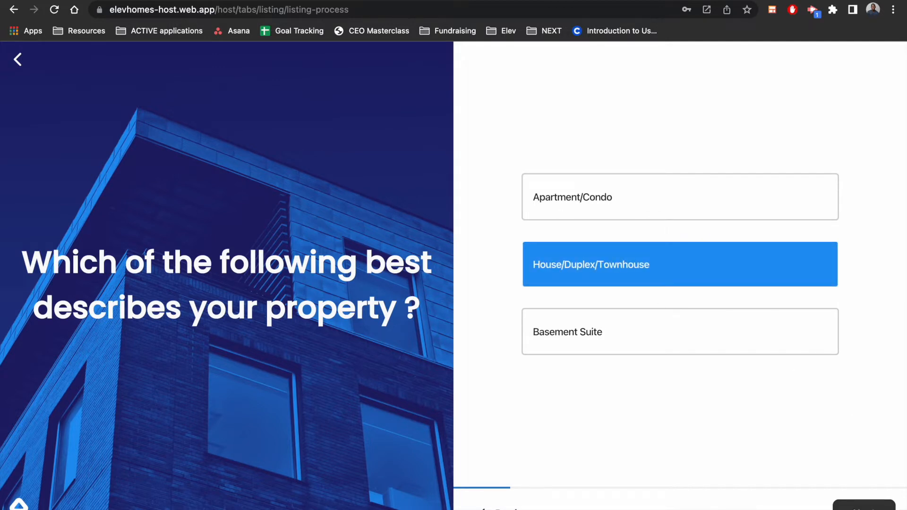
pyautogui.click(864, 507)
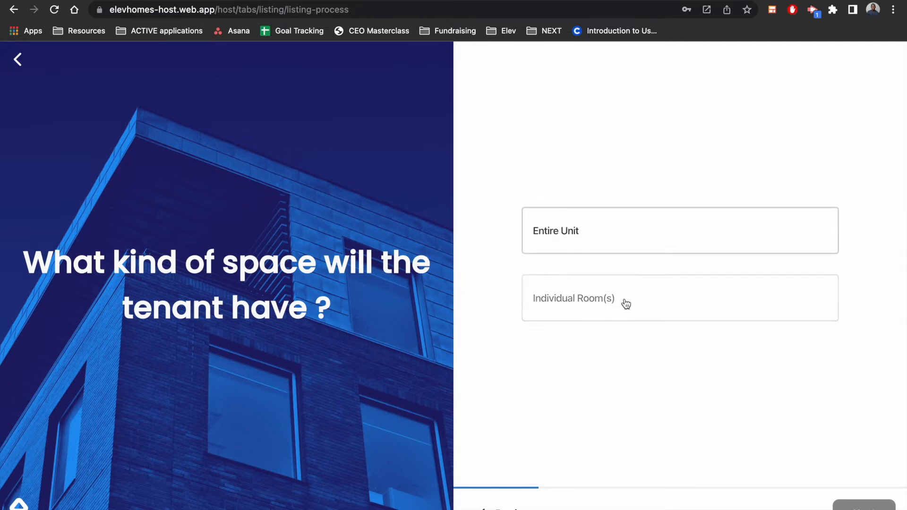
pyautogui.click(588, 234)
pyautogui.click(864, 506)
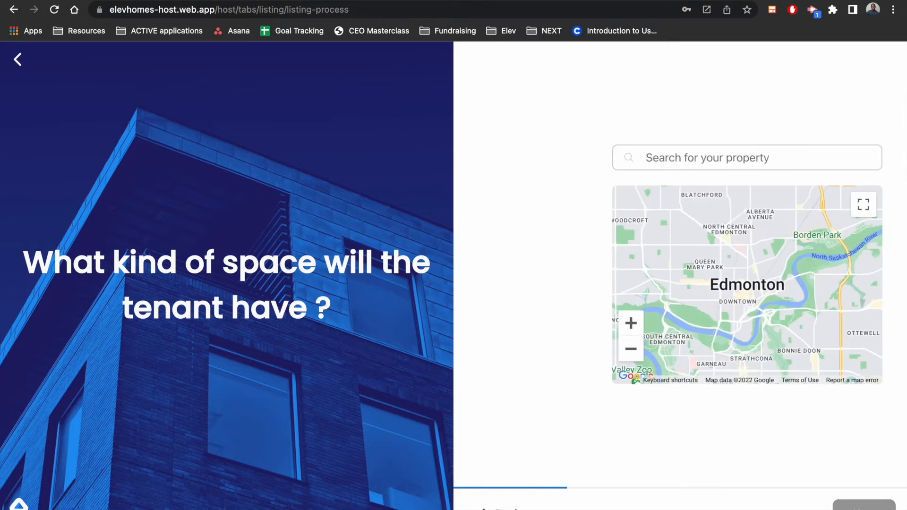
# Search for the property's street address, choose the Edmonton Northwest match and confirm the location without a unit number
pyautogui.click(627, 157)
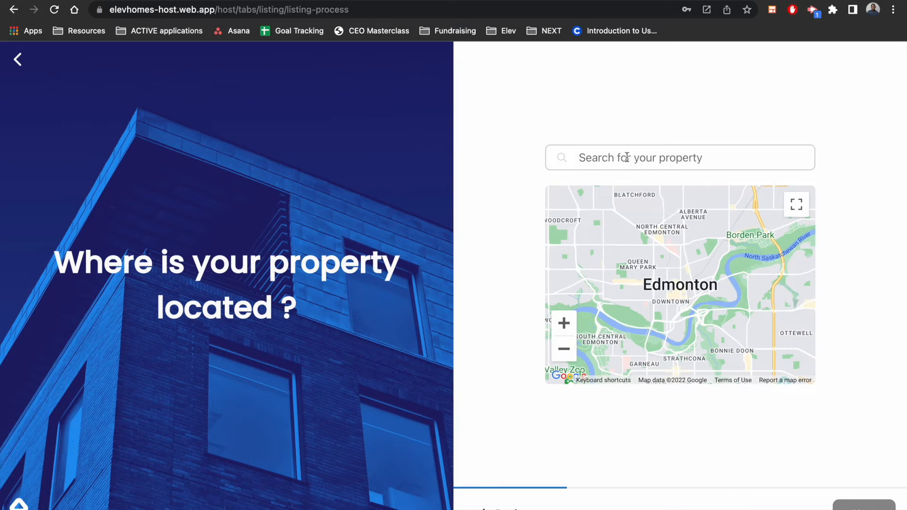
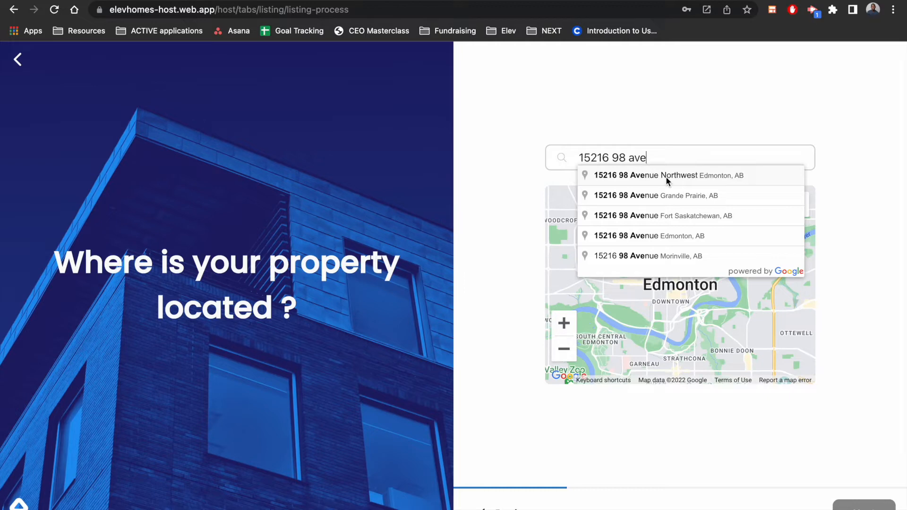
pyautogui.click(663, 177)
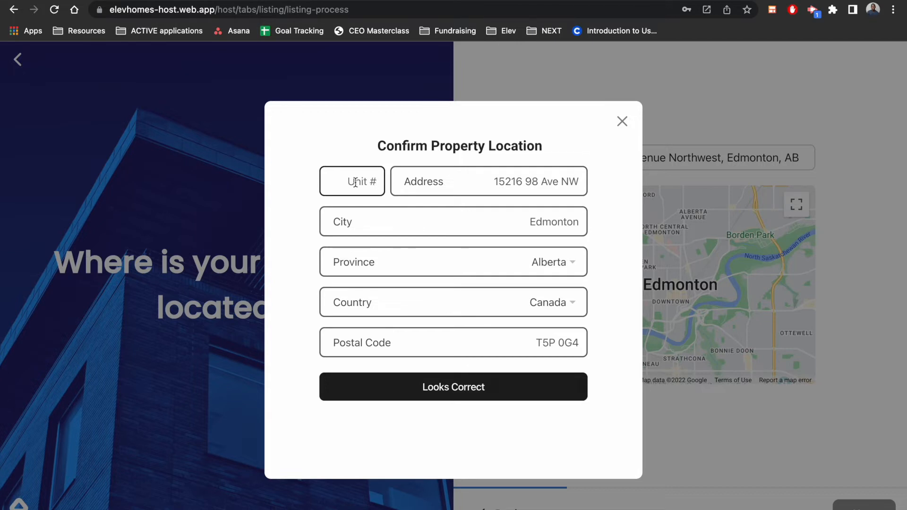
pyautogui.click(501, 388)
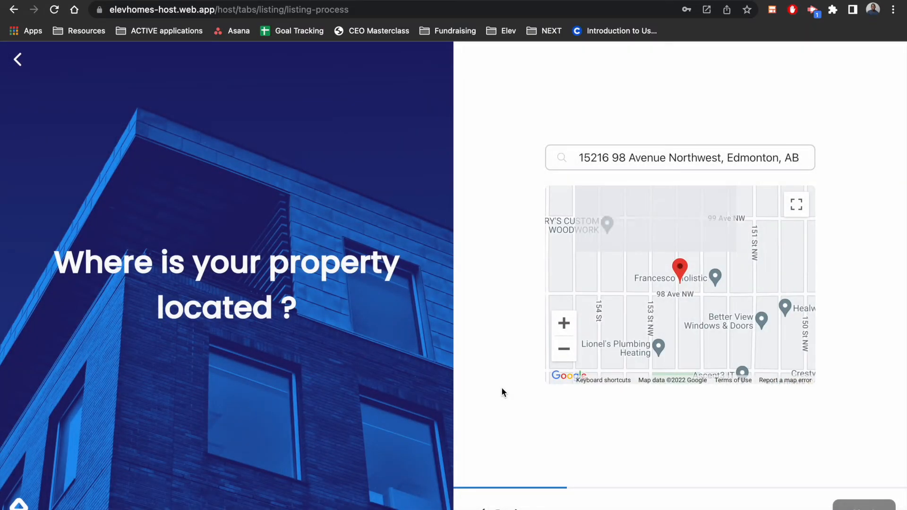
pyautogui.click(862, 506)
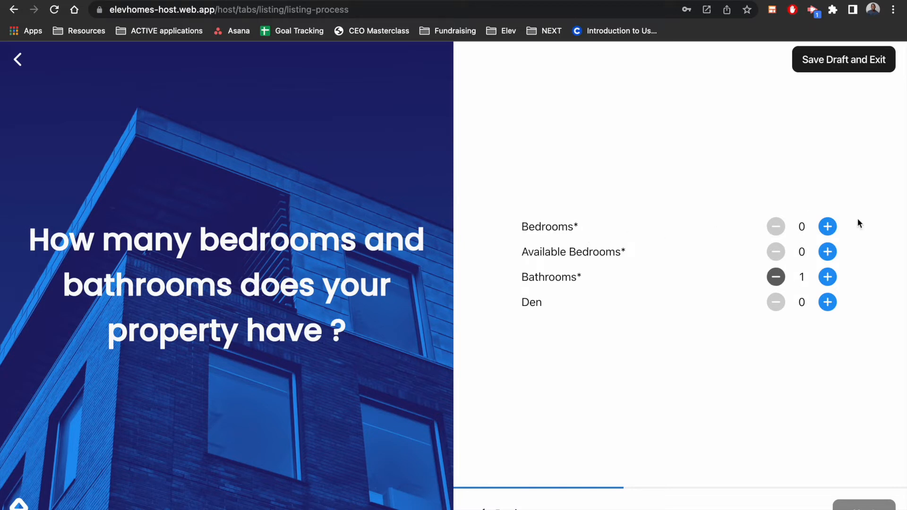
# Set the property to 3 bedrooms, 3 available bedrooms and 3.5 bathrooms, and continue to the availability date
pyautogui.click(832, 228)
pyautogui.click(833, 227)
pyautogui.click(832, 227)
pyautogui.click(827, 255)
pyautogui.click(828, 255)
pyautogui.click(828, 255)
pyautogui.click(827, 279)
pyautogui.click(827, 280)
pyautogui.click(827, 280)
pyautogui.click(827, 280)
pyautogui.click(827, 280)
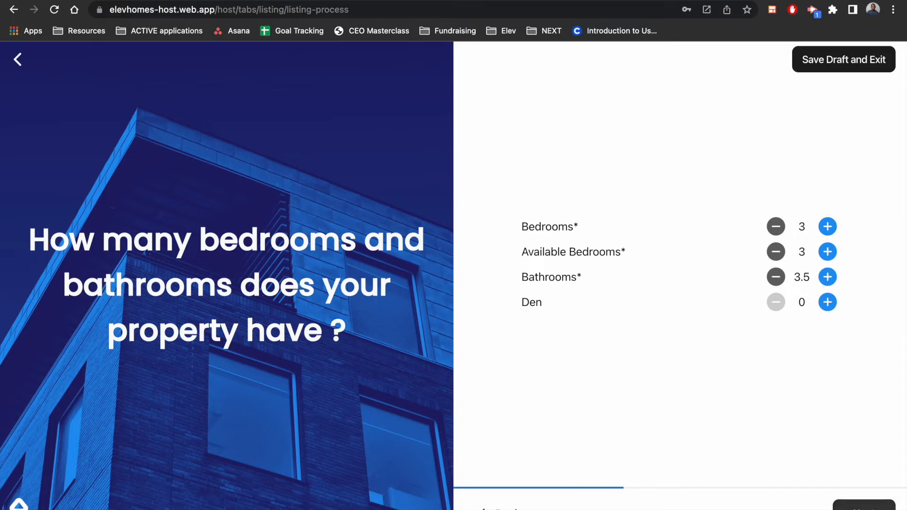
pyautogui.click(863, 507)
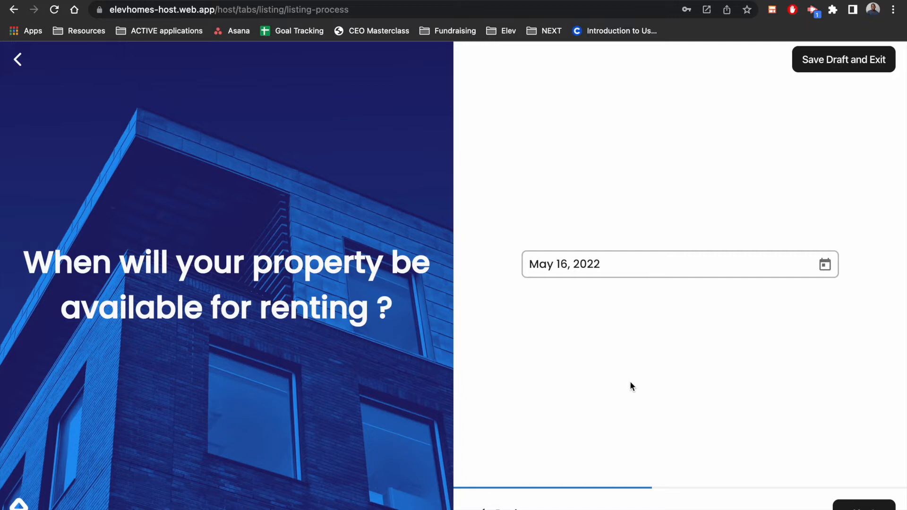
# Set the date the property becomes available for renting to June 1, 2022 and continue to the furnishing question
pyautogui.click(825, 265)
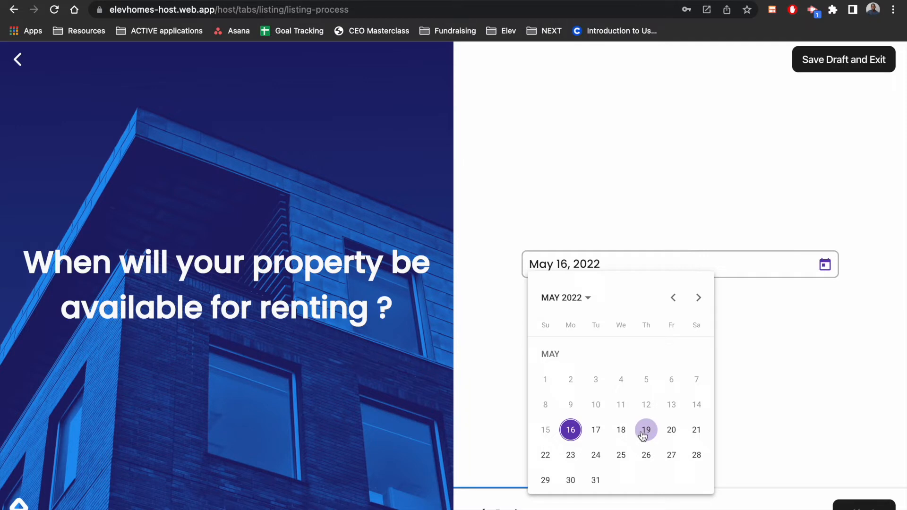
pyautogui.click(698, 298)
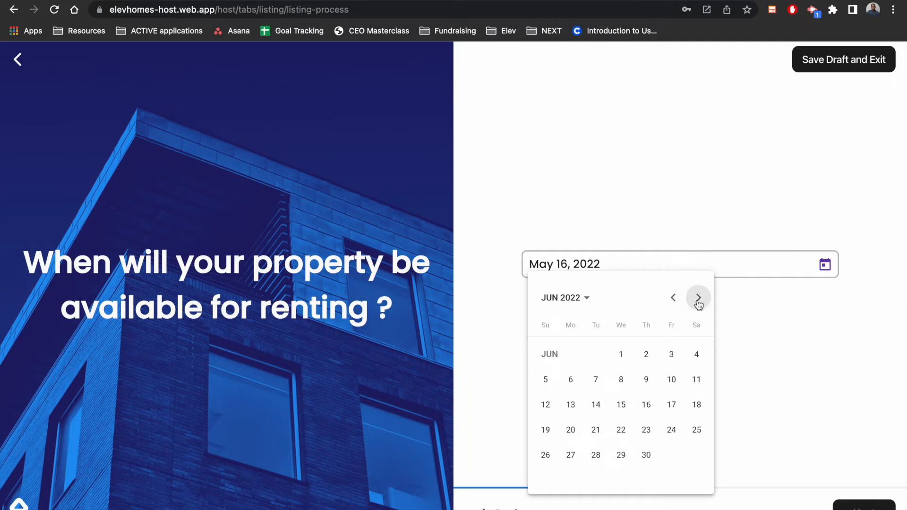
pyautogui.click(622, 355)
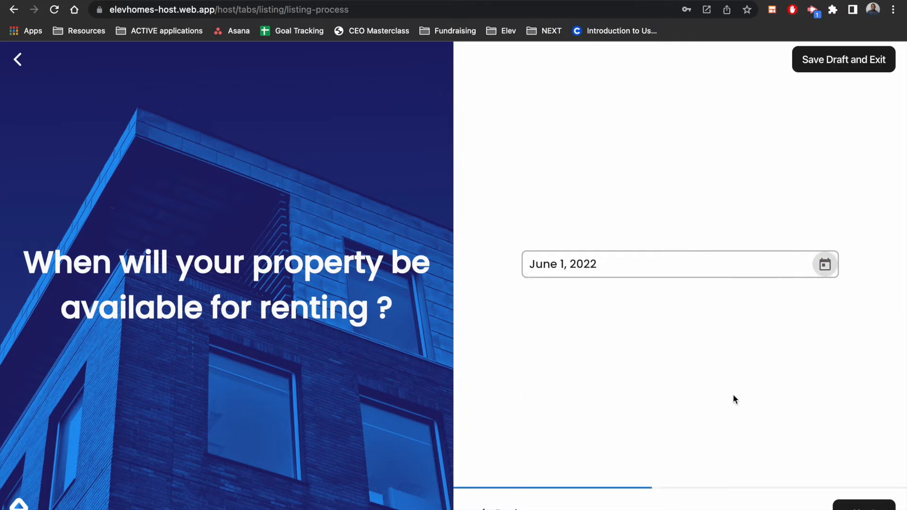
pyautogui.click(865, 505)
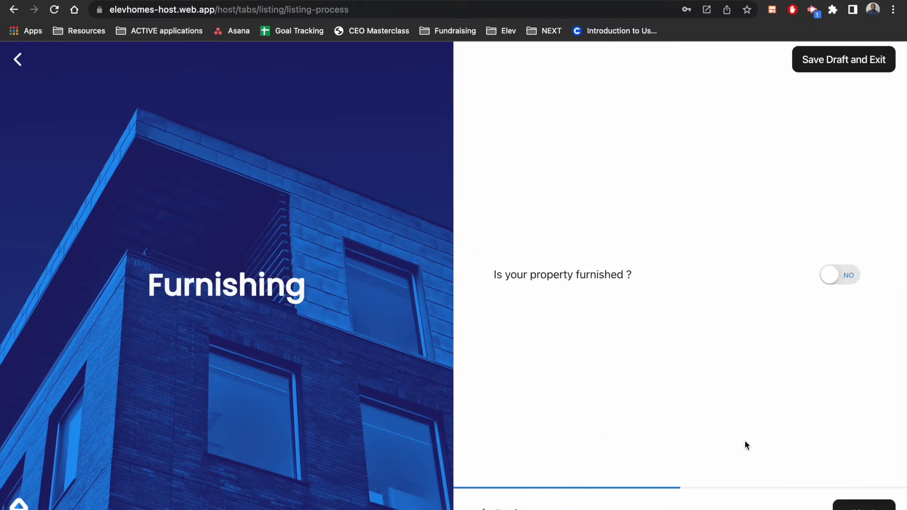
# Mark the property as furnished with Television, Dinning Chair, Couch, Coffee Table and Dinning Table, and continue
pyautogui.click(836, 278)
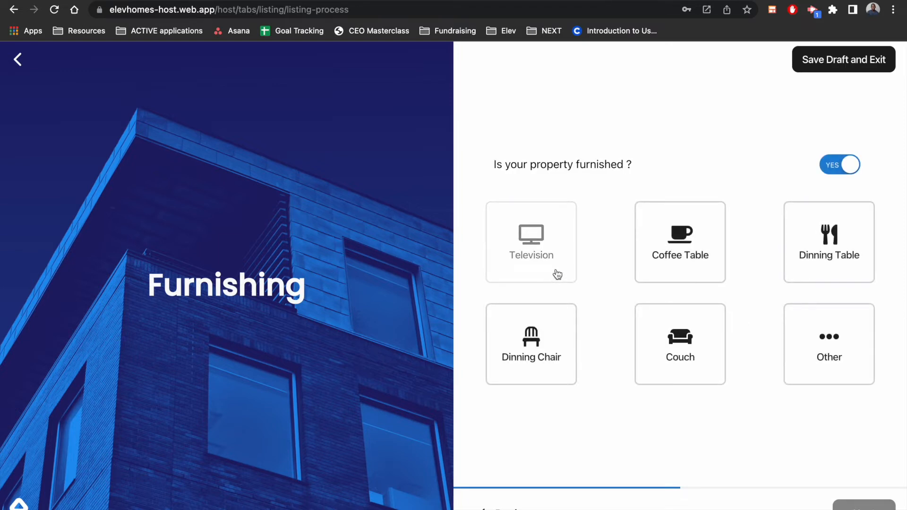
pyautogui.click(556, 274)
pyautogui.click(559, 318)
pyautogui.click(711, 326)
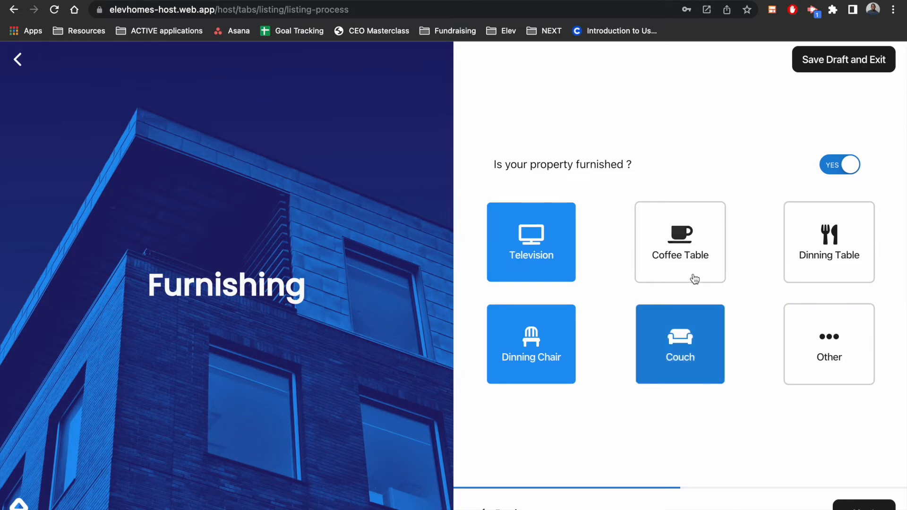
pyautogui.click(692, 277)
pyautogui.click(837, 256)
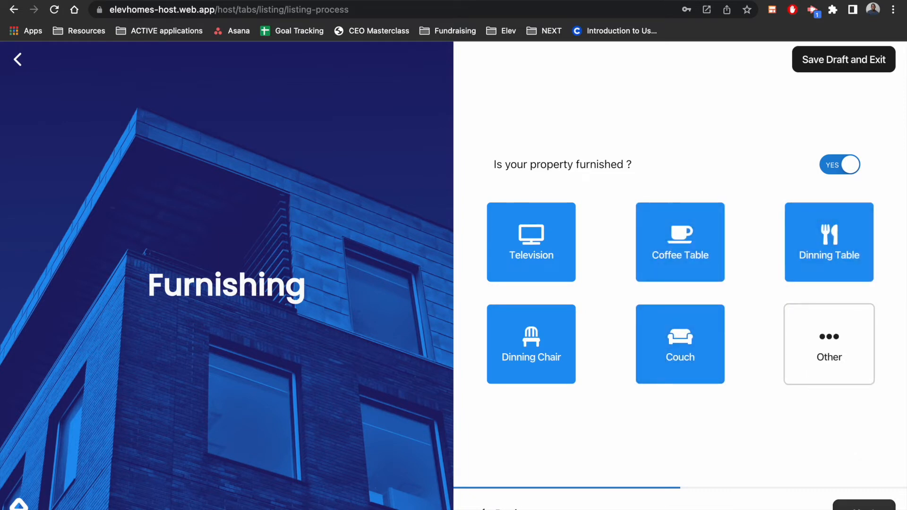
pyautogui.click(864, 508)
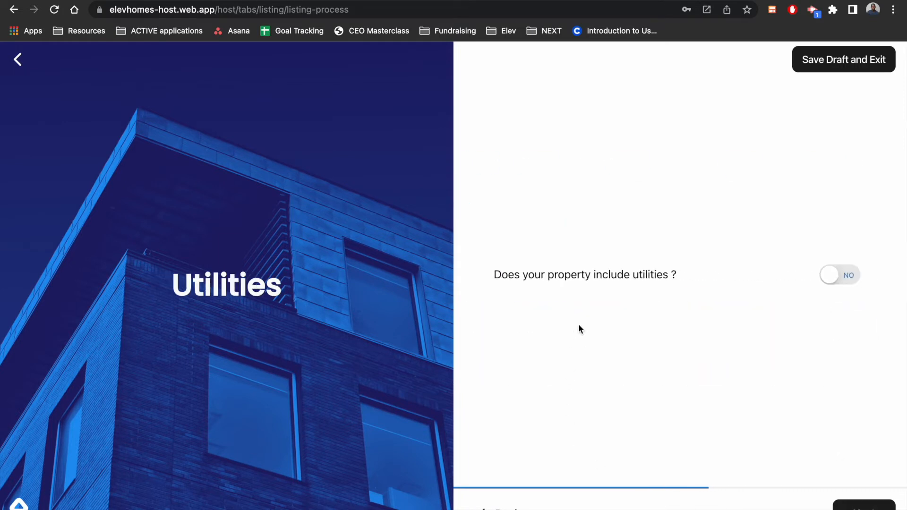
# Mark utilities as included, choose Water And/or Waste Management, Gas, Heat and Internet, and continue to the appliances question
pyautogui.click(833, 278)
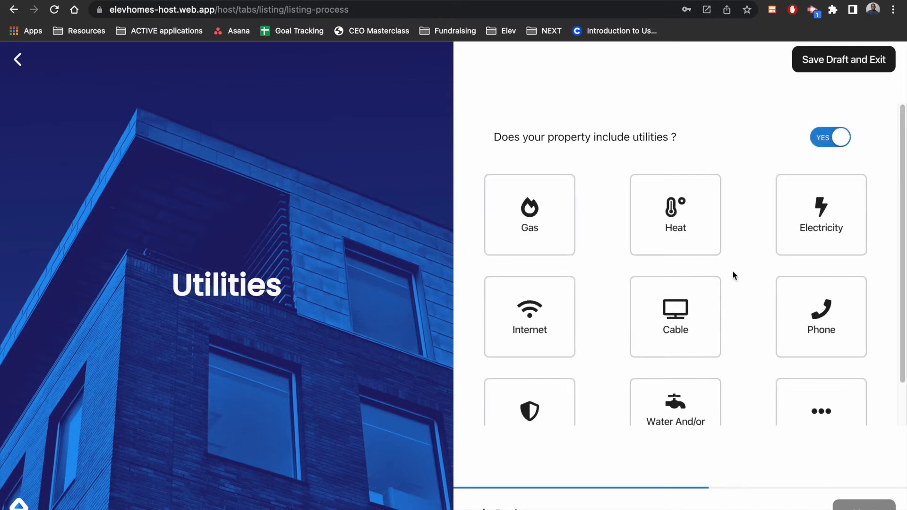
pyautogui.scroll(-2, 709, 338)
pyautogui.scroll(2, 699, 369)
pyautogui.click(675, 407)
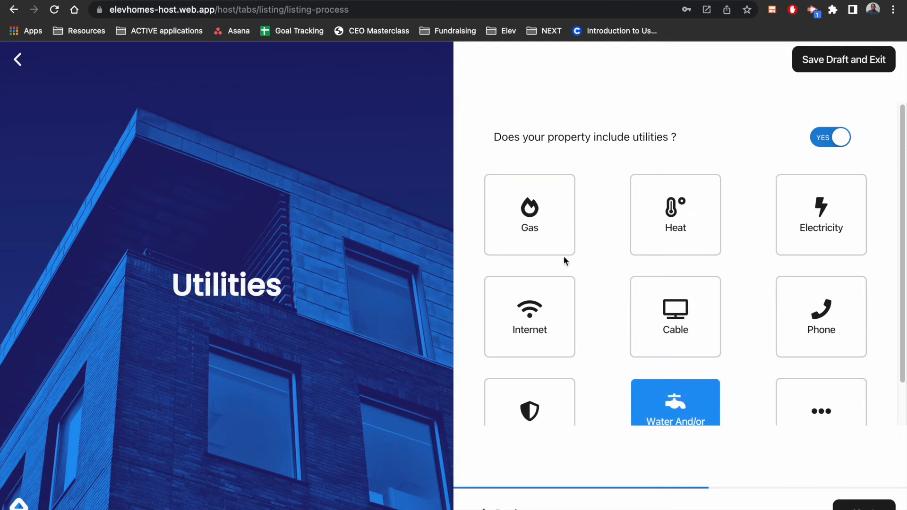
pyautogui.click(546, 223)
pyautogui.click(666, 218)
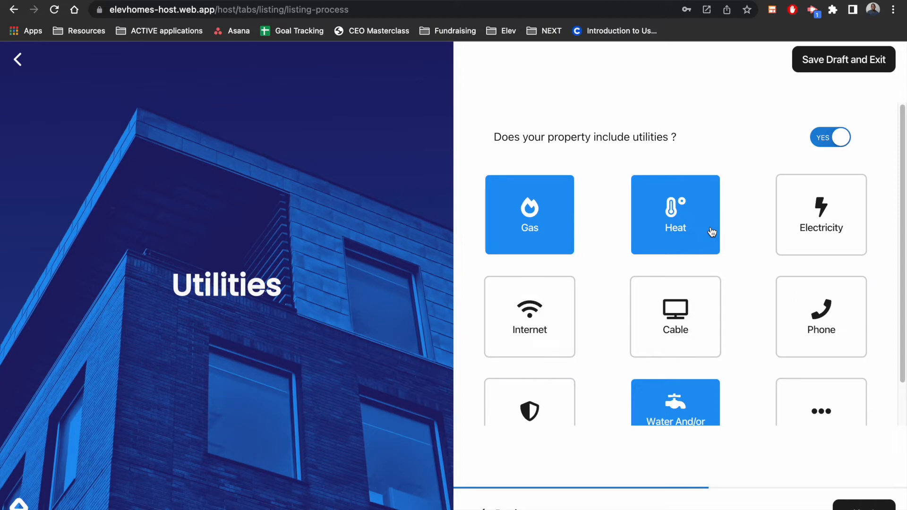
pyautogui.scroll(-1, 711, 231)
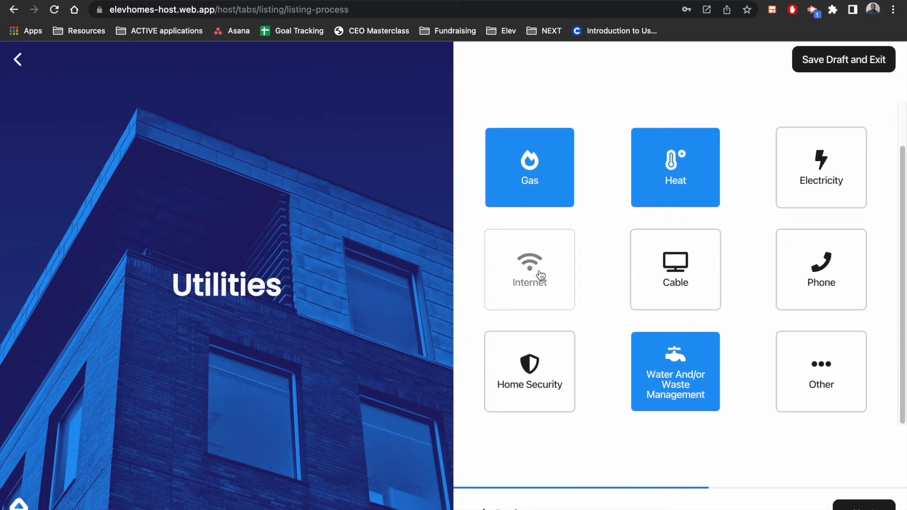
pyautogui.click(540, 275)
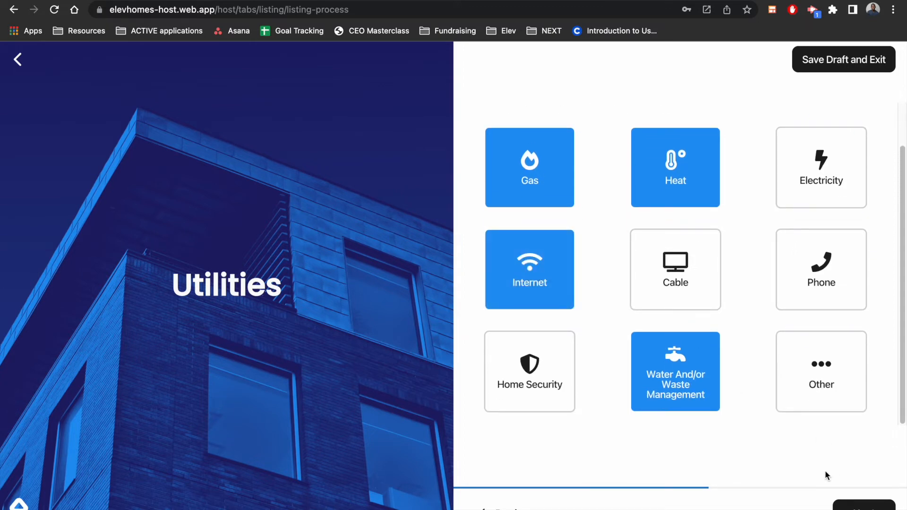
pyautogui.click(843, 503)
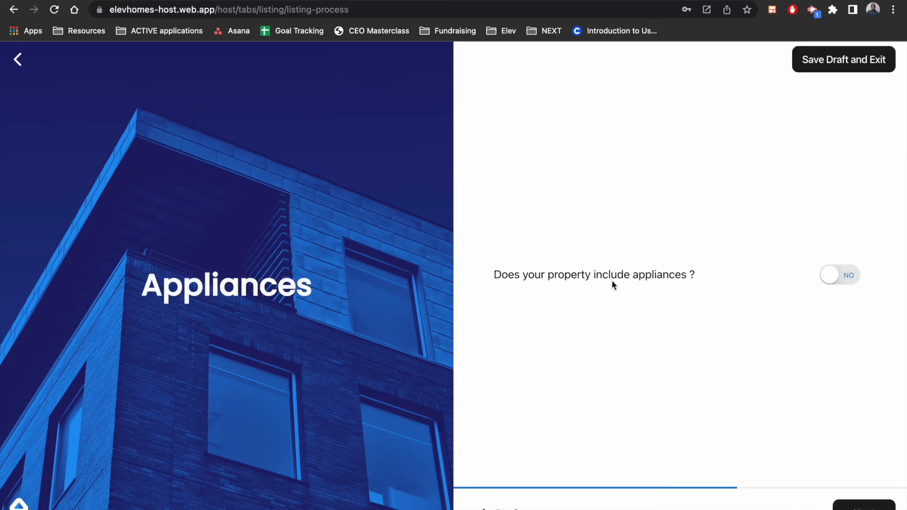
# Mark appliances as included with the property and choose Air Conditioner, Coffee Maker, Dish Washer, Fireplace and Refrigerator
pyautogui.click(829, 278)
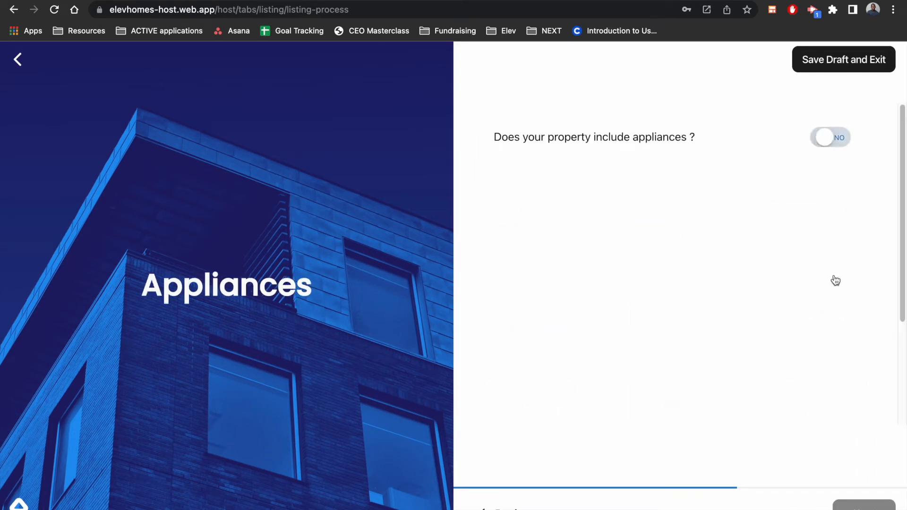
pyautogui.click(559, 224)
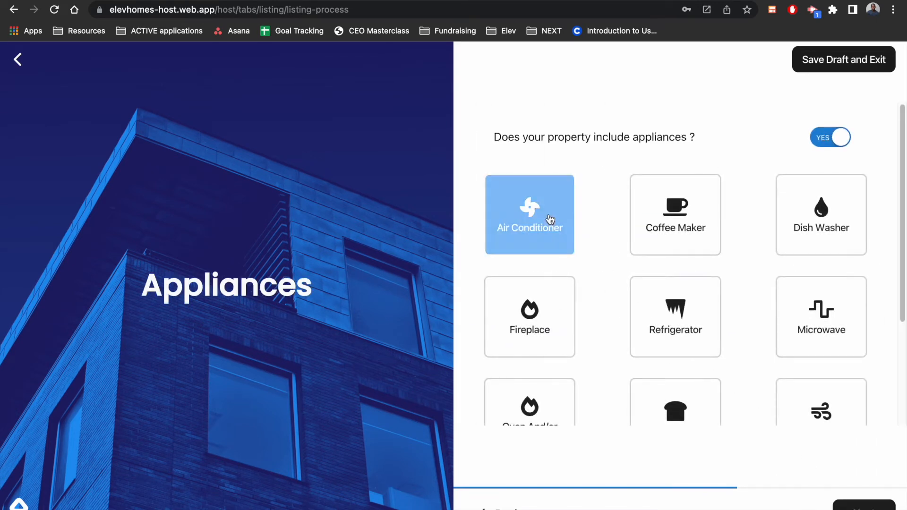
pyautogui.click(692, 220)
pyautogui.click(815, 224)
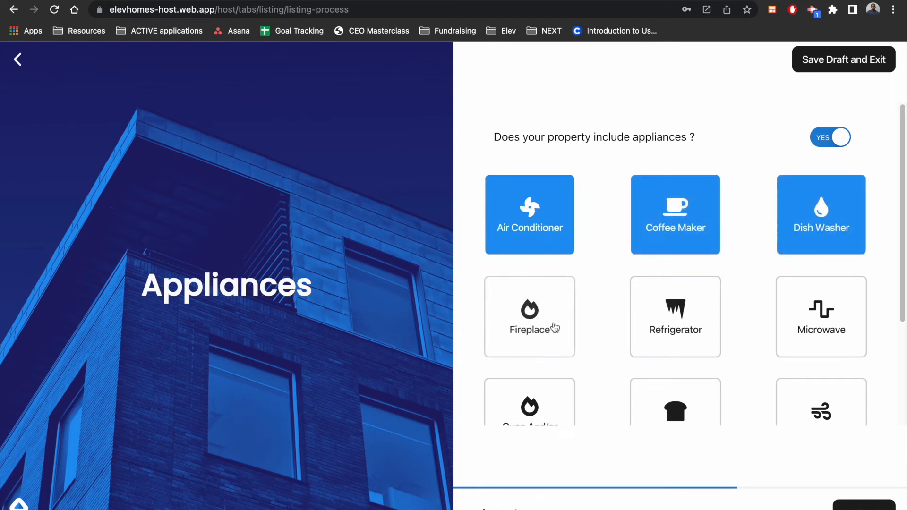
pyautogui.click(570, 325)
pyautogui.click(644, 312)
# Add Microwave, Vacuum, Toaster, Oven And/or Stove and Washer And/or Dryer to the appliances, and continue to the building features
pyautogui.scroll(-3, 699, 246)
pyautogui.click(804, 193)
pyautogui.click(794, 269)
pyautogui.click(705, 286)
pyautogui.click(549, 305)
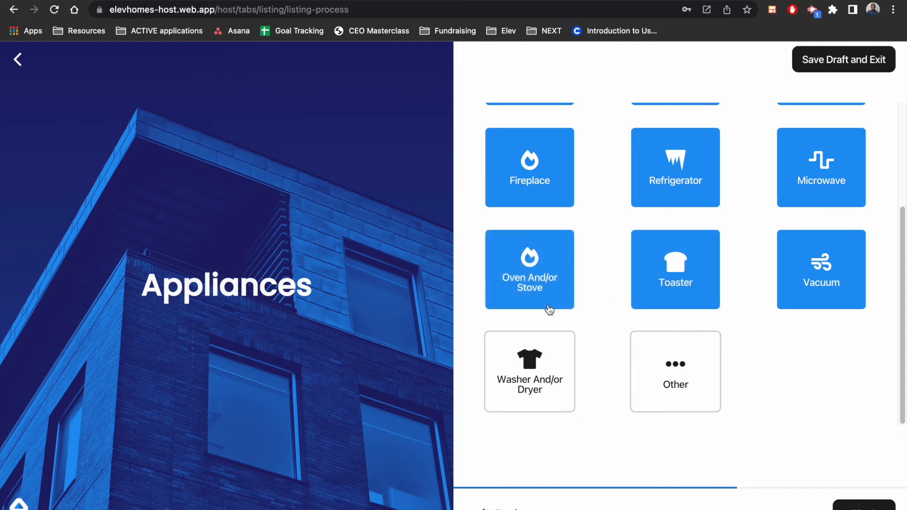
pyautogui.click(552, 377)
pyautogui.click(863, 505)
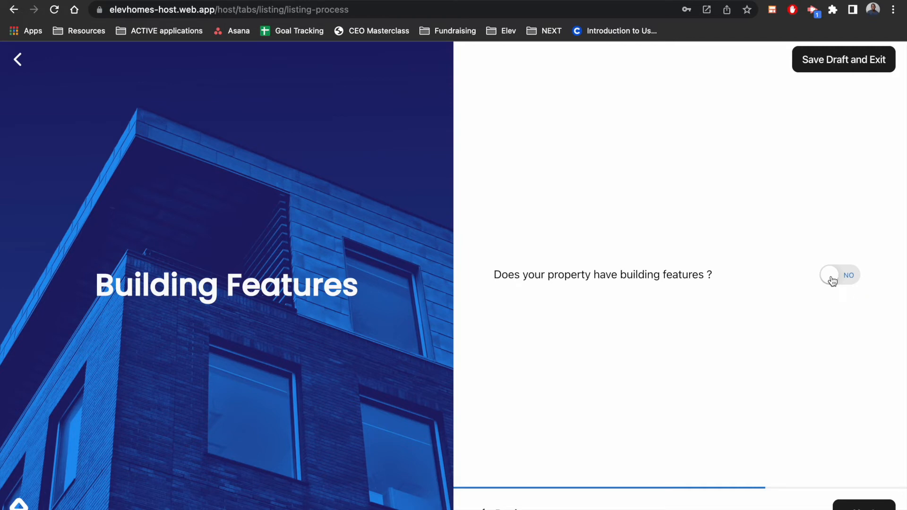
# View the building feature options, set the answer back to No, and continue to the community features
pyautogui.click(833, 281)
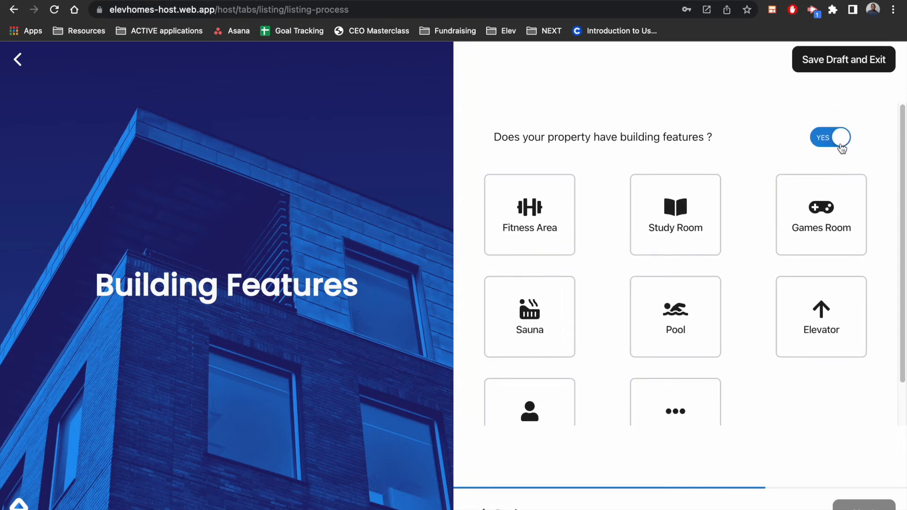
pyautogui.click(838, 146)
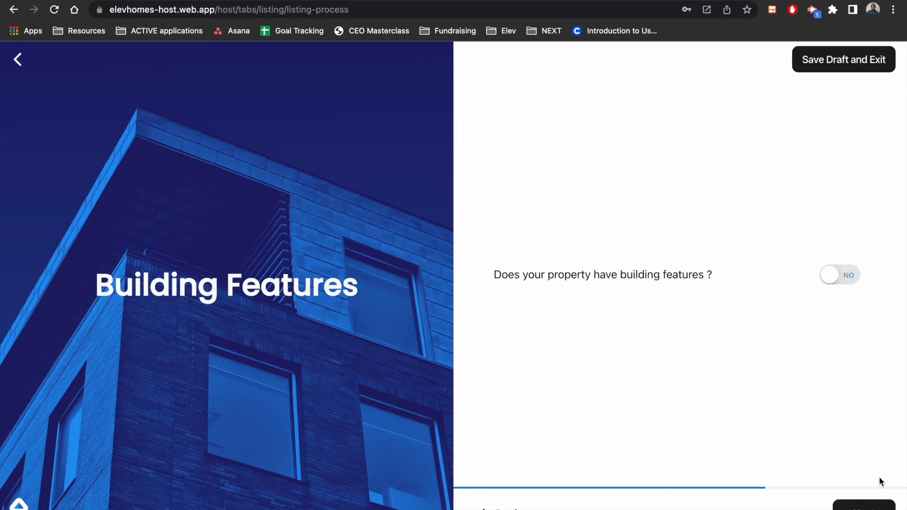
pyautogui.click(864, 504)
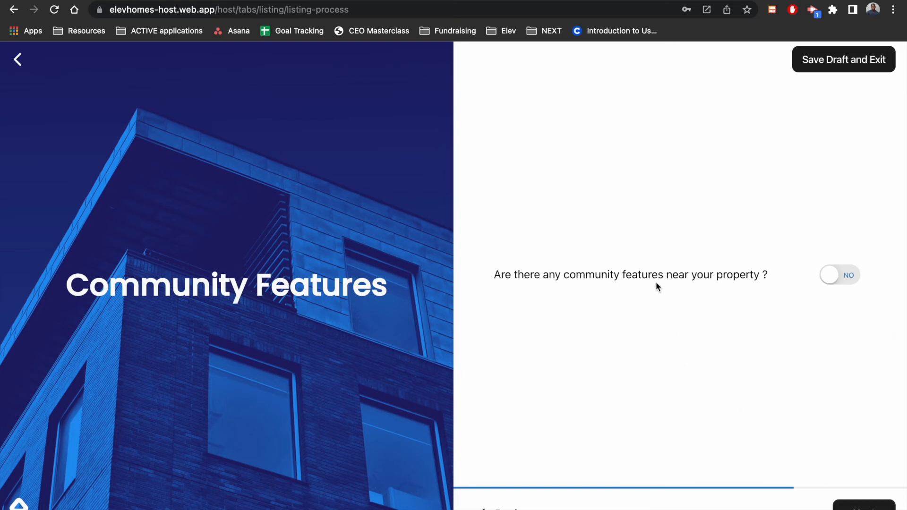
# Mark community features as nearby, choose Grocery Store, Restaurant, Shopping Mall, Playground And/or Park and Fast Food, and continue
pyautogui.click(838, 273)
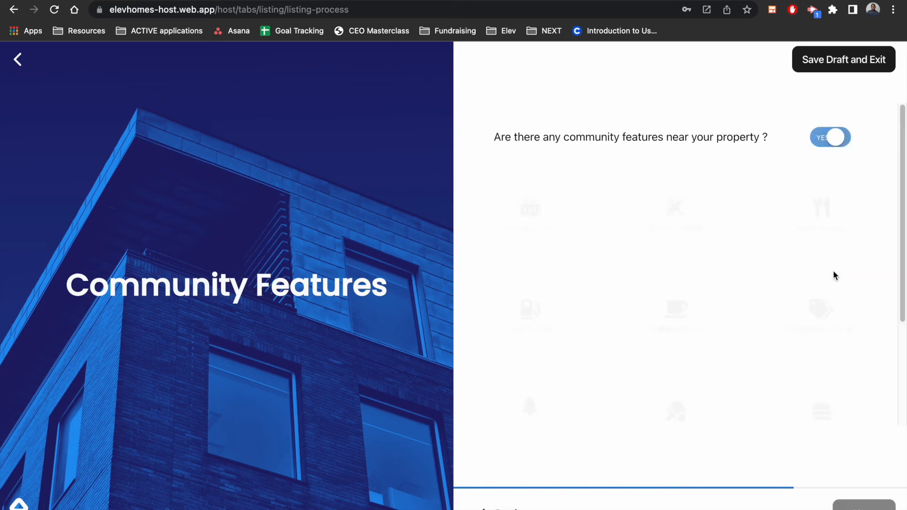
pyautogui.click(555, 231)
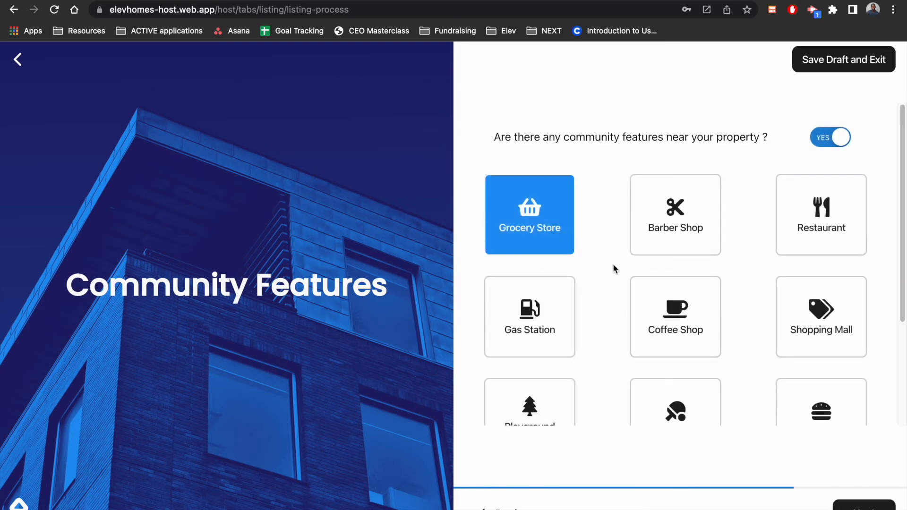
pyautogui.click(820, 221)
pyautogui.scroll(-3, 729, 314)
pyautogui.click(800, 188)
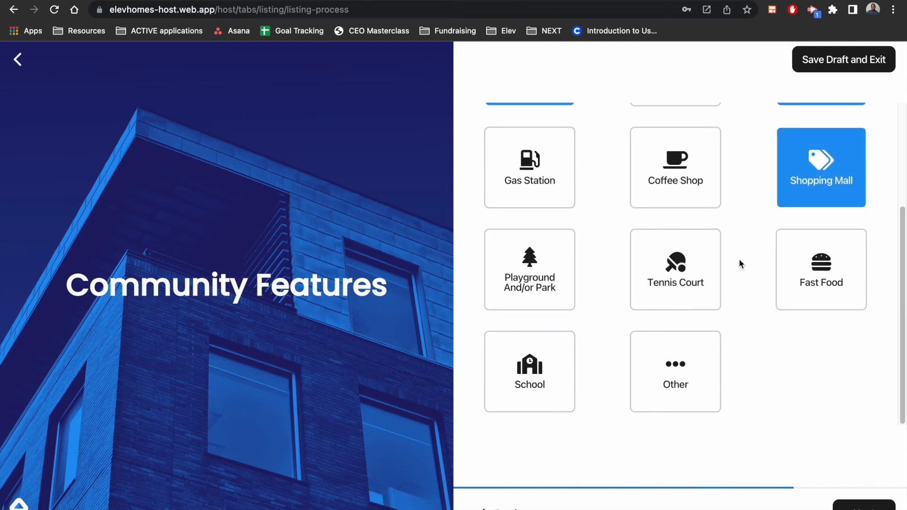
pyautogui.click(551, 286)
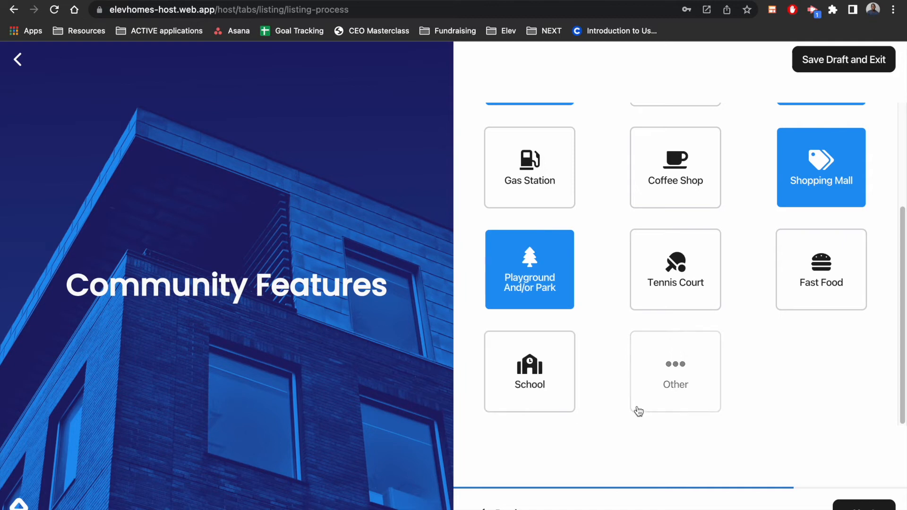
pyautogui.click(798, 276)
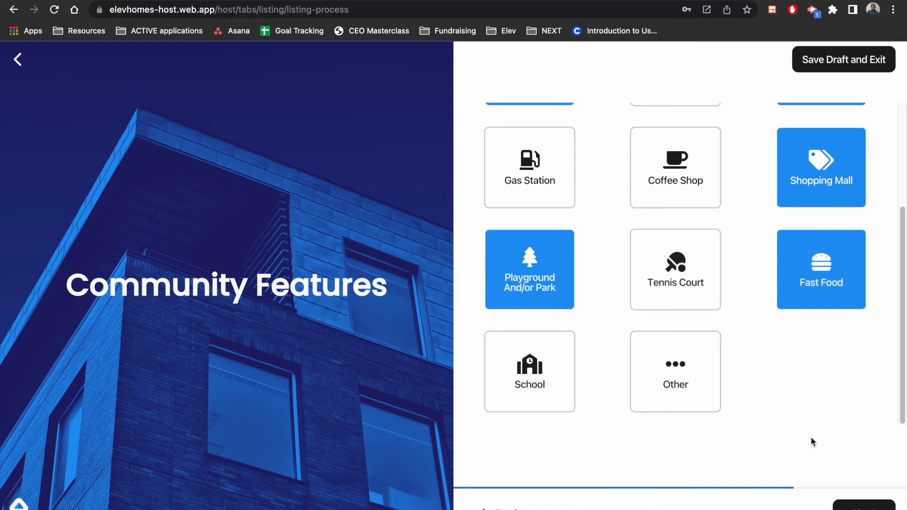
pyautogui.click(864, 505)
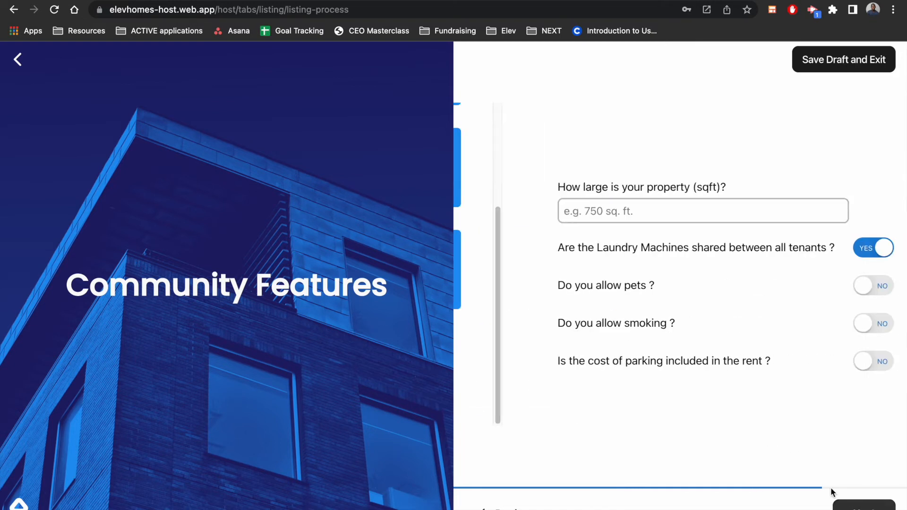
# Set the property size to 1350 sqft, include parking in the rent with a 2 Car Garage, and continue to the lease information
pyautogui.click(603, 215)
pyautogui.write('135')
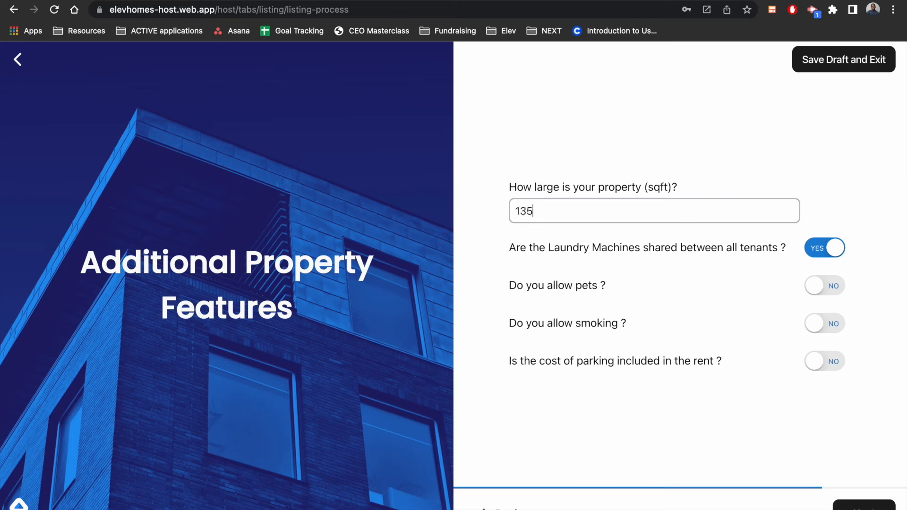
pyautogui.write('0')
pyautogui.click(818, 363)
pyautogui.scroll(-2, 619, 353)
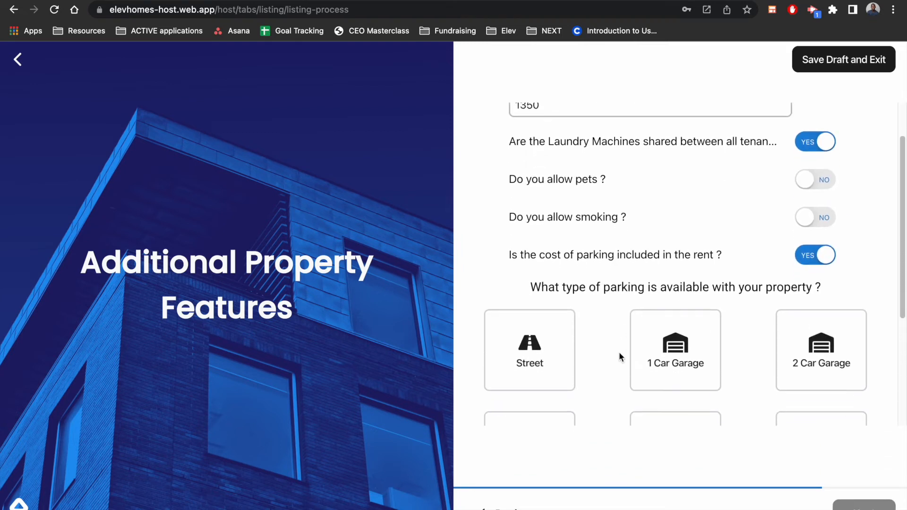
pyautogui.scroll(-3, 619, 351)
pyautogui.click(822, 212)
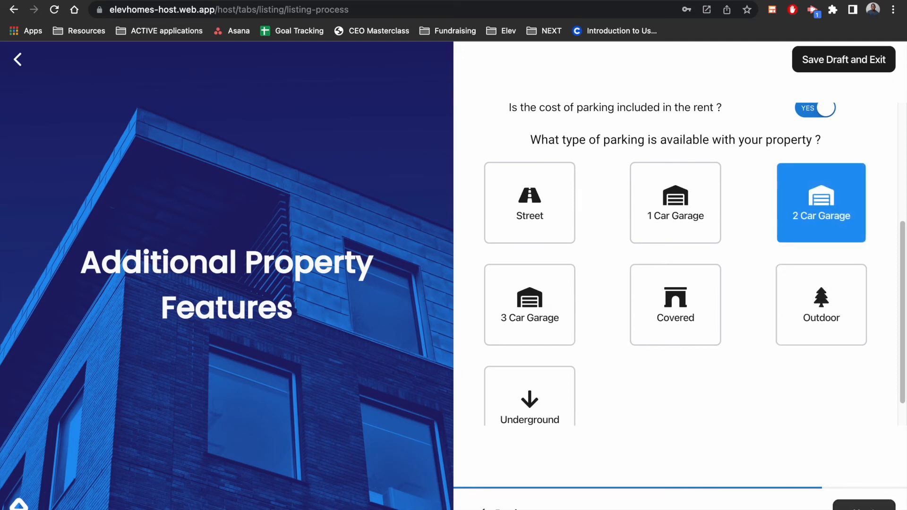
pyautogui.click(864, 506)
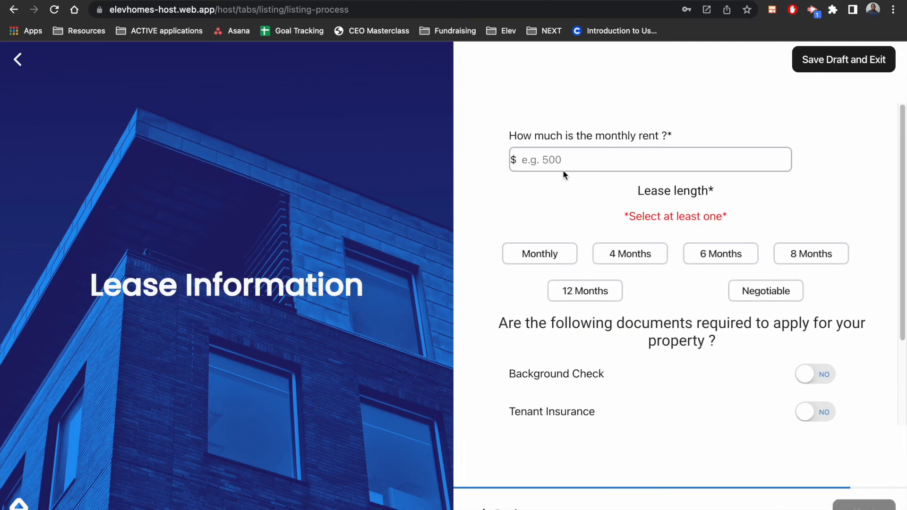
# Set the monthly rent to $1800 with lease lengths of 8 Months and 12 Months, require no documents, and continue to the description
pyautogui.click(562, 163)
pyautogui.write('1800')
pyautogui.click(794, 259)
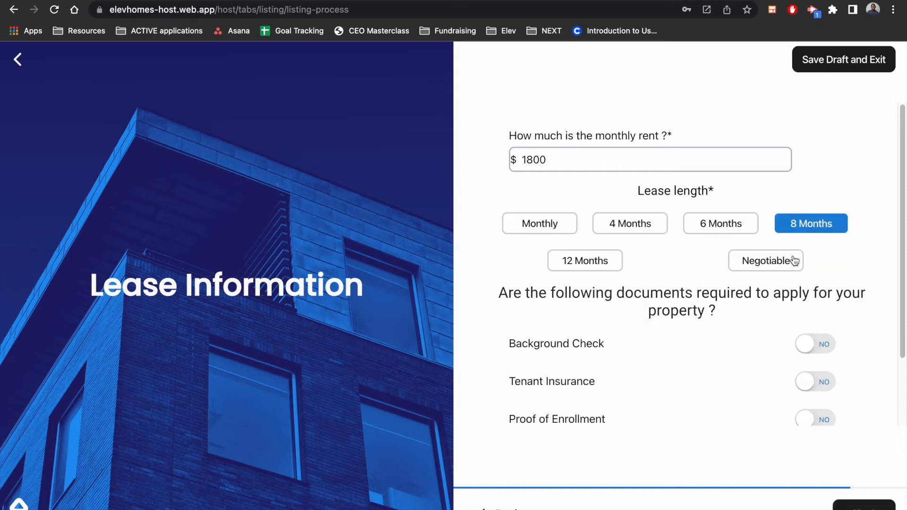
pyautogui.click(590, 269)
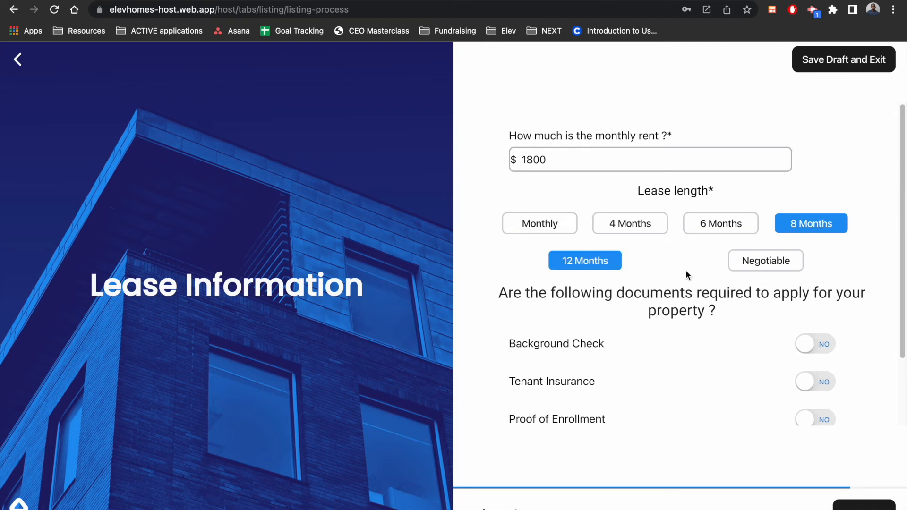
pyautogui.scroll(-2, 676, 303)
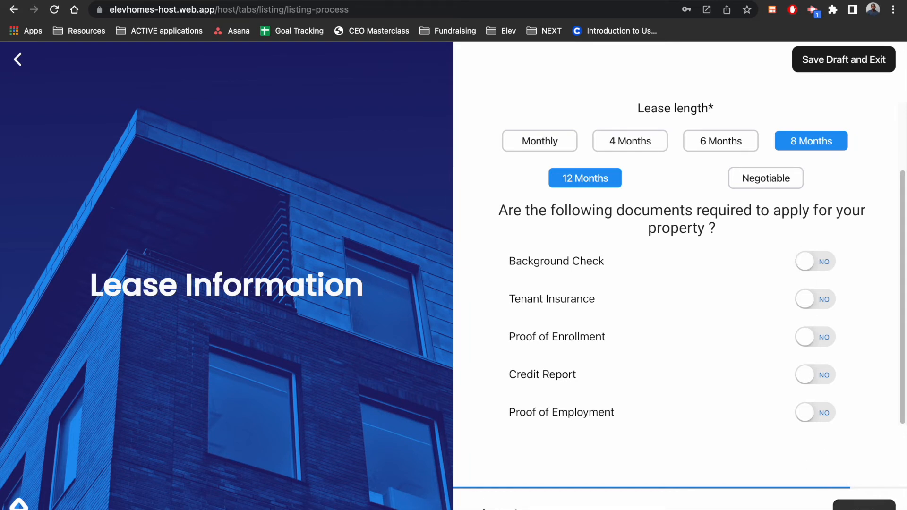
pyautogui.click(863, 505)
# Paste the prepared property description starting with "Beautiful Home? Check." and continue to the photos
pyautogui.click(565, 224)
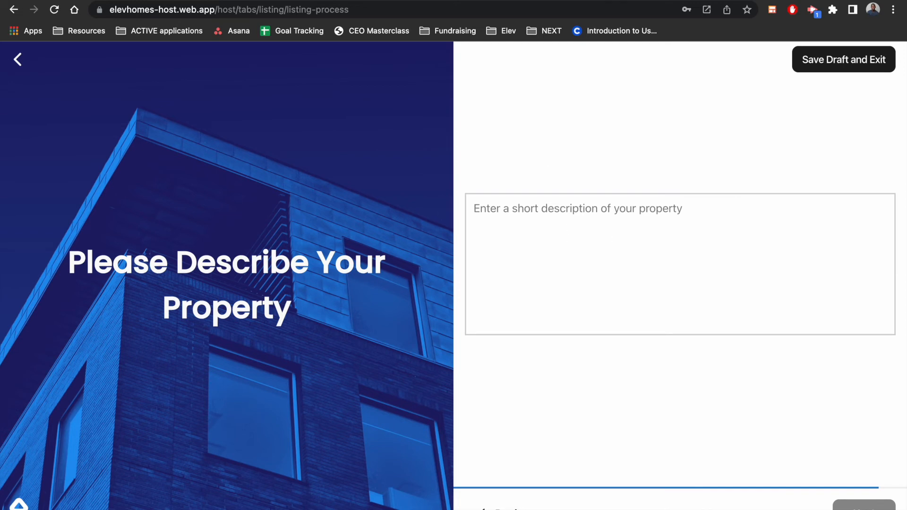
pyautogui.press('super+Tab')
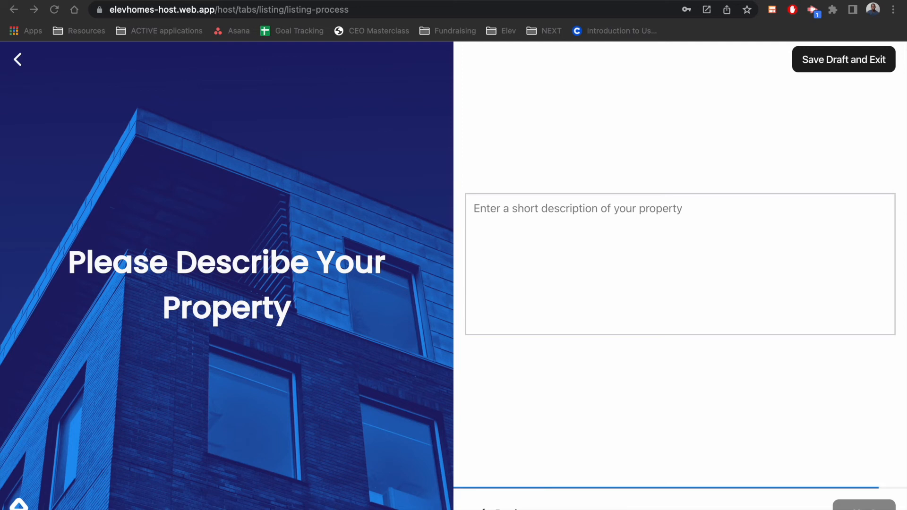
pyautogui.rightClick(574, 215)
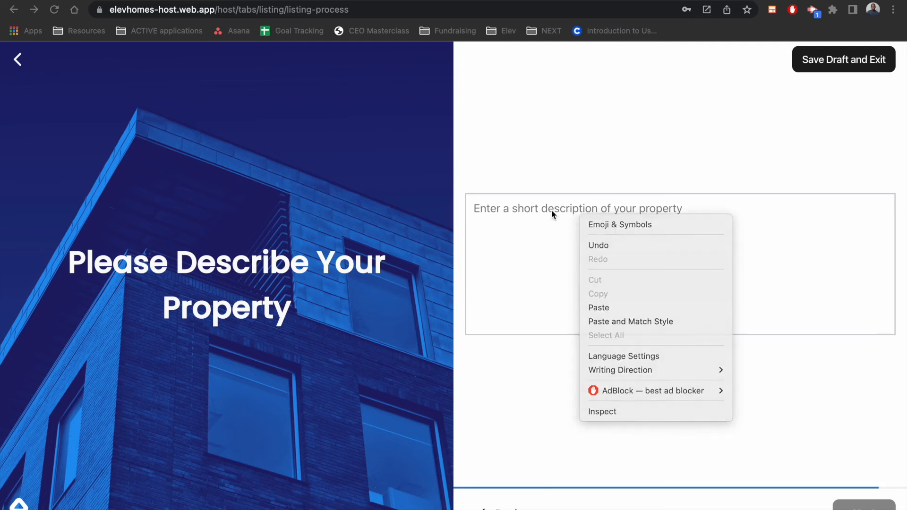
pyautogui.click(532, 208)
pyautogui.rightClick(510, 209)
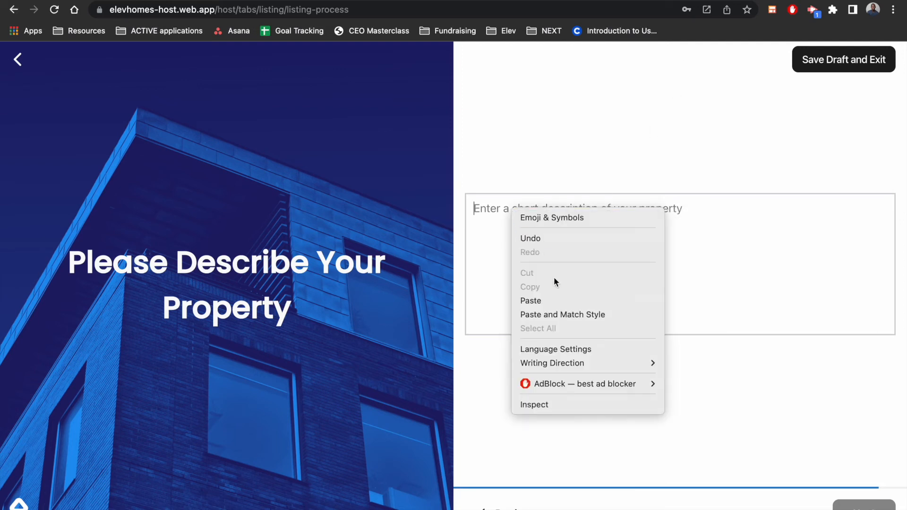
pyautogui.click(550, 301)
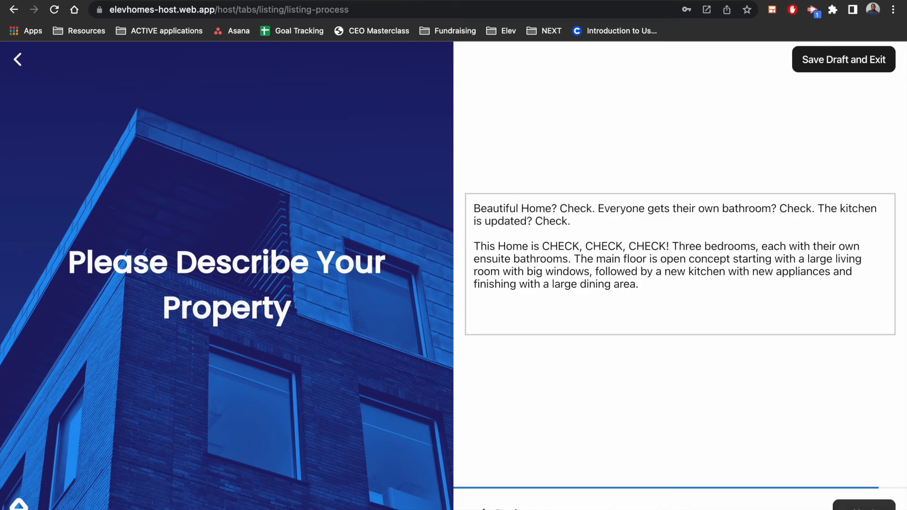
pyautogui.click(863, 504)
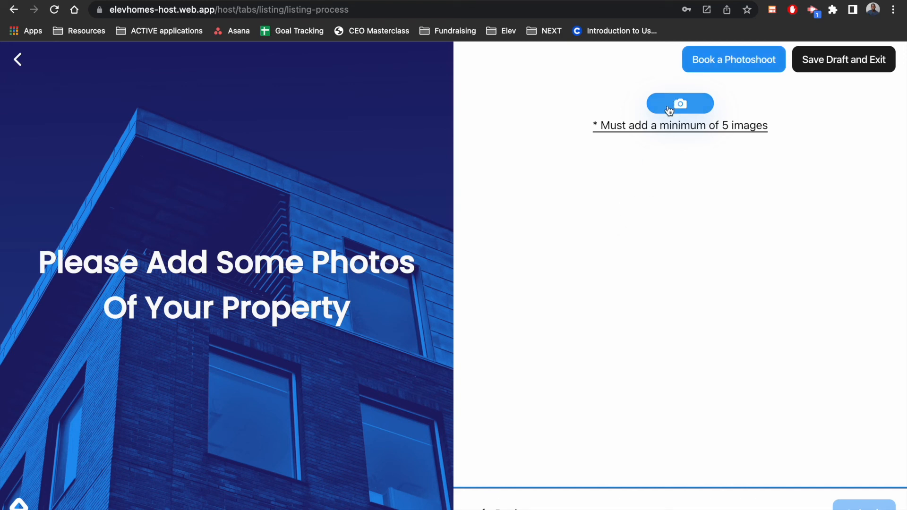
# Upload all ten JPG photos from the c1158 output folder in Downloads to the listing
pyautogui.click(658, 132)
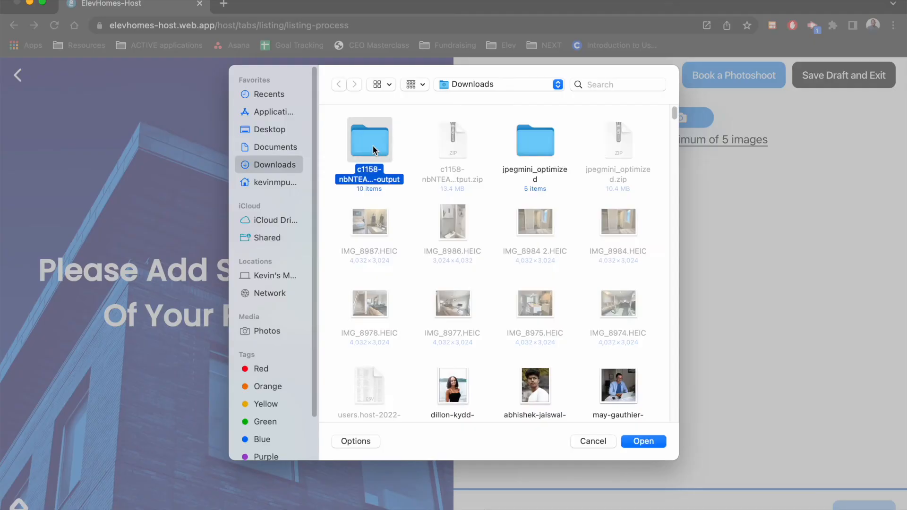
pyautogui.doubleClick(364, 138)
pyautogui.click(360, 149)
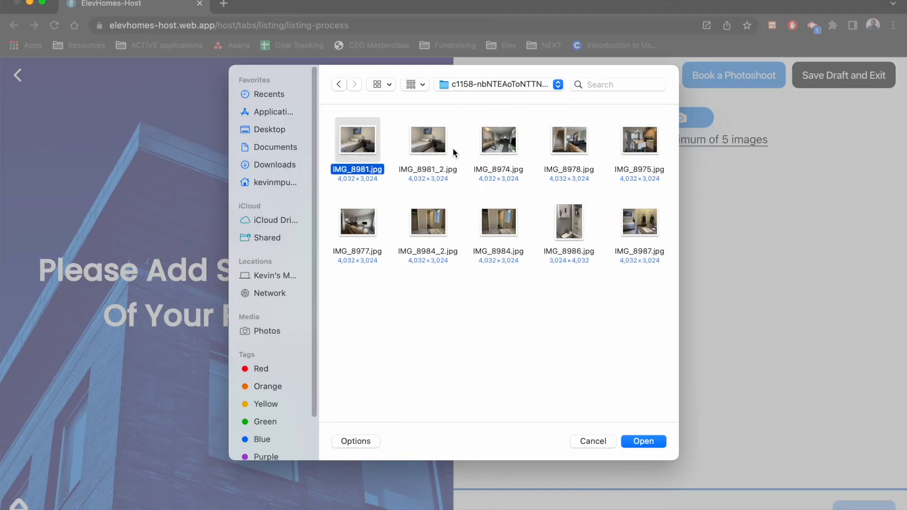
pyautogui.click(407, 141)
pyautogui.click(359, 144)
pyautogui.keyDown('shift'); pyautogui.click(420, 146); pyautogui.keyUp('shift')
pyautogui.keyDown('shift'); pyautogui.click(498, 149); pyautogui.keyUp('shift')
pyautogui.keyDown('shift'); pyautogui.click(589, 151); pyautogui.keyUp('shift')
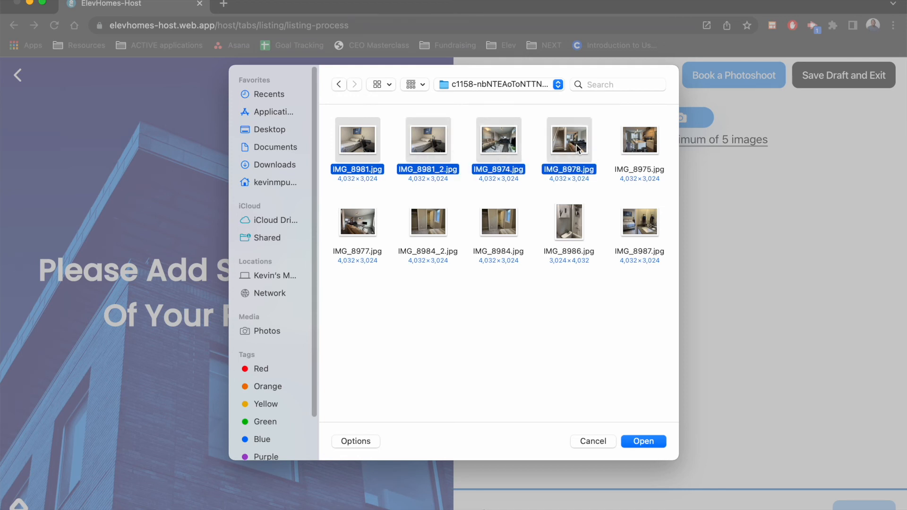
pyautogui.keyDown('shift'); pyautogui.click(642, 145); pyautogui.keyUp('shift')
pyautogui.keyDown('shift'); pyautogui.click(361, 229); pyautogui.keyUp('shift')
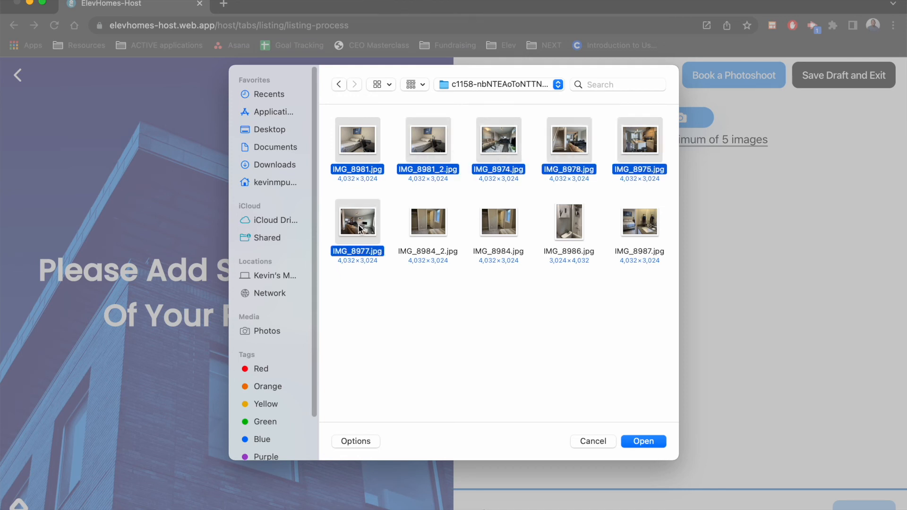
pyautogui.keyDown('shift'); pyautogui.click(439, 235); pyautogui.keyUp('shift')
pyautogui.keyDown('shift'); pyautogui.click(506, 228); pyautogui.keyUp('shift')
pyautogui.keyDown('shift'); pyautogui.click(585, 236); pyautogui.keyUp('shift')
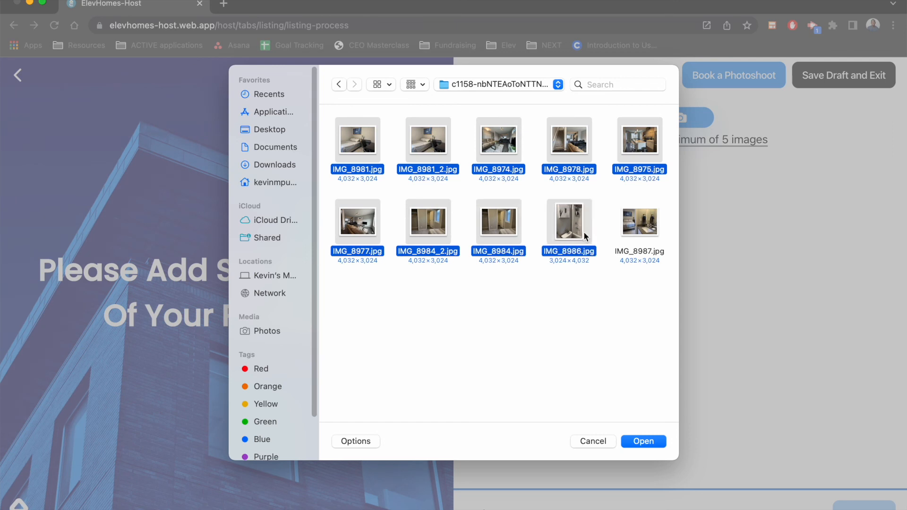
pyautogui.keyDown('shift'); pyautogui.click(646, 233); pyautogui.keyUp('shift')
pyautogui.click(646, 308)
pyautogui.moveTo(647, 306); pyautogui.dragTo(360, 137)
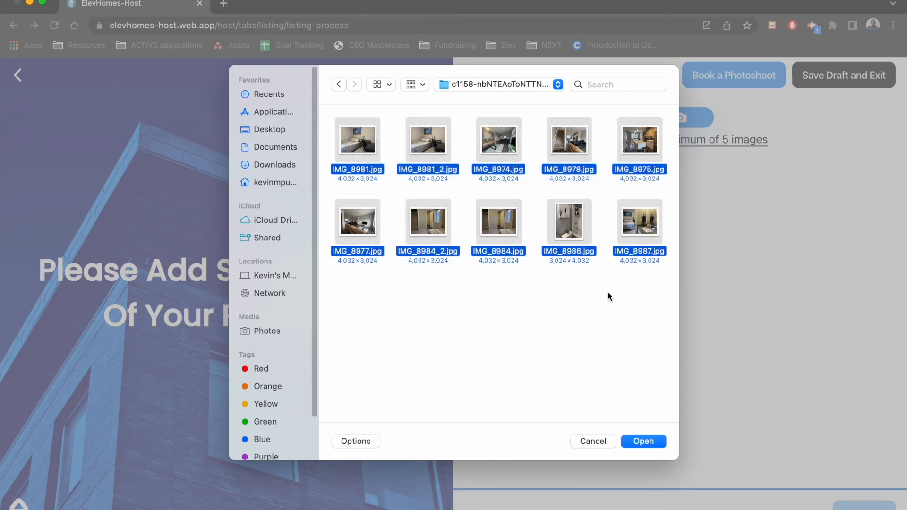
pyautogui.click(642, 442)
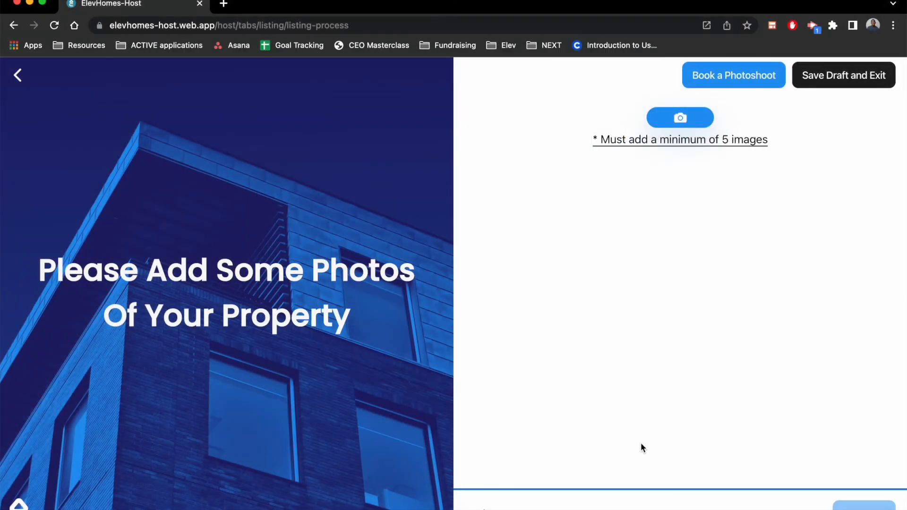
# Review the uploaded property photos and submit the listing for verification
pyautogui.scroll(-3, 693, 376)
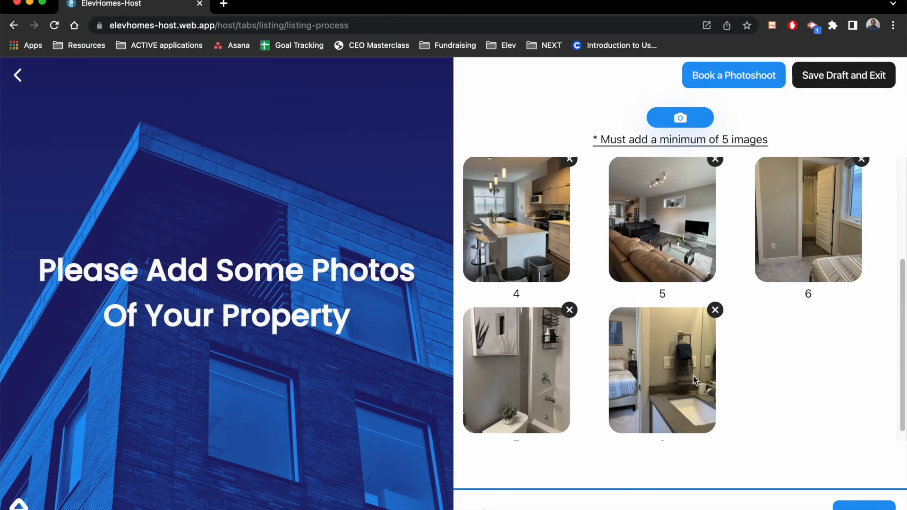
pyautogui.scroll(3, 693, 376)
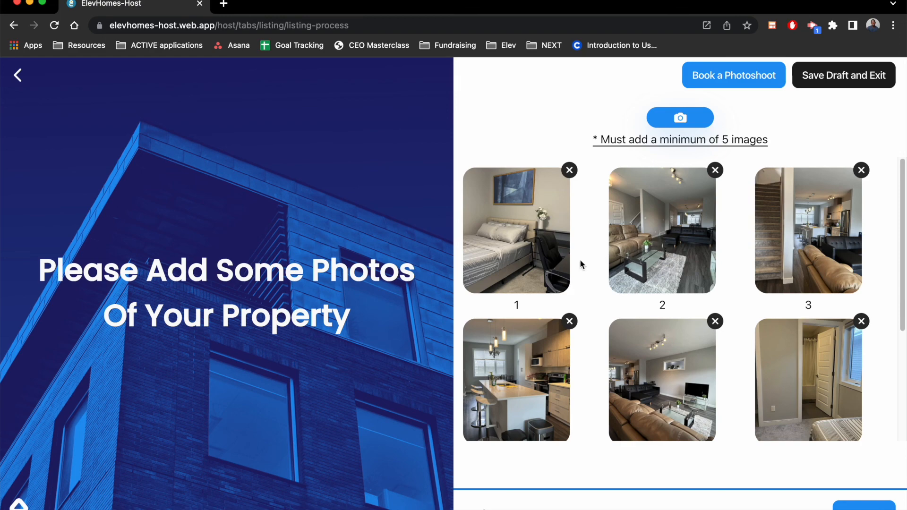
pyautogui.scroll(-5, 579, 259)
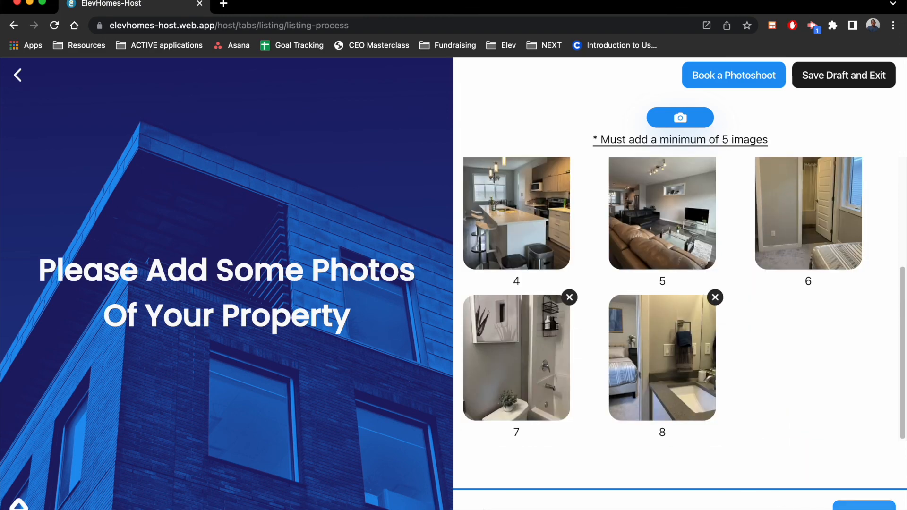
pyautogui.click(864, 506)
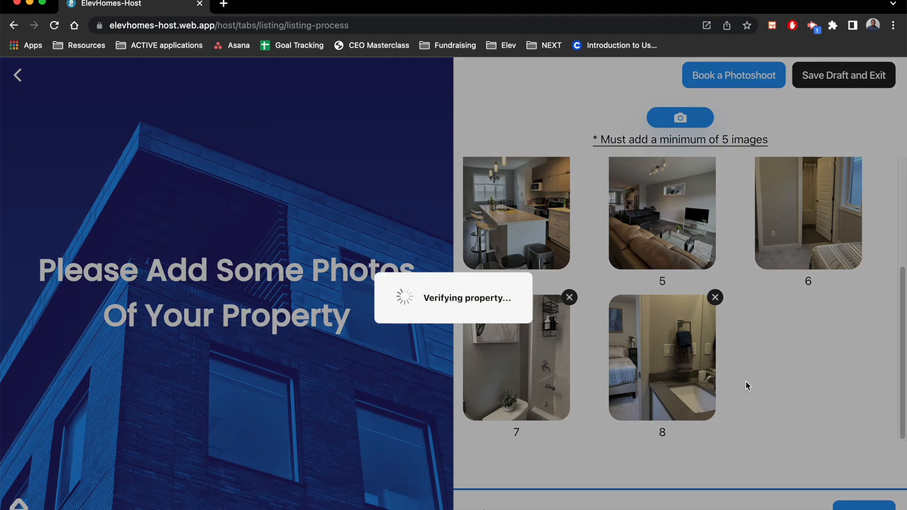